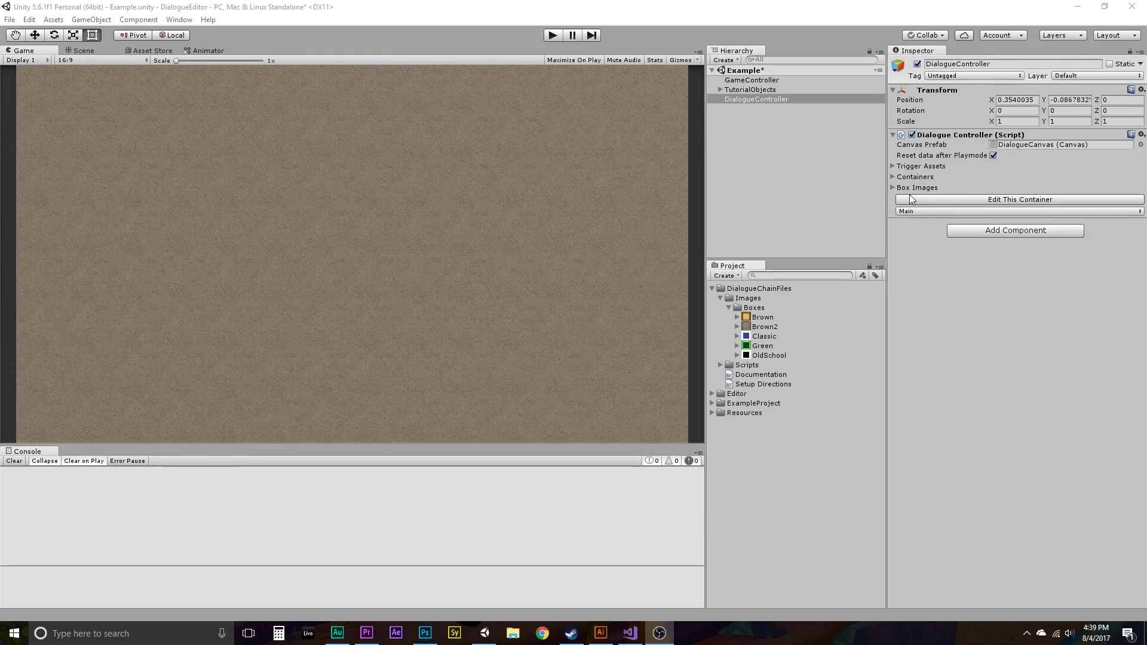
Step: Review the Box Images, Containers and Trigger Assets sections of the DialogueController's script component
click(894, 187)
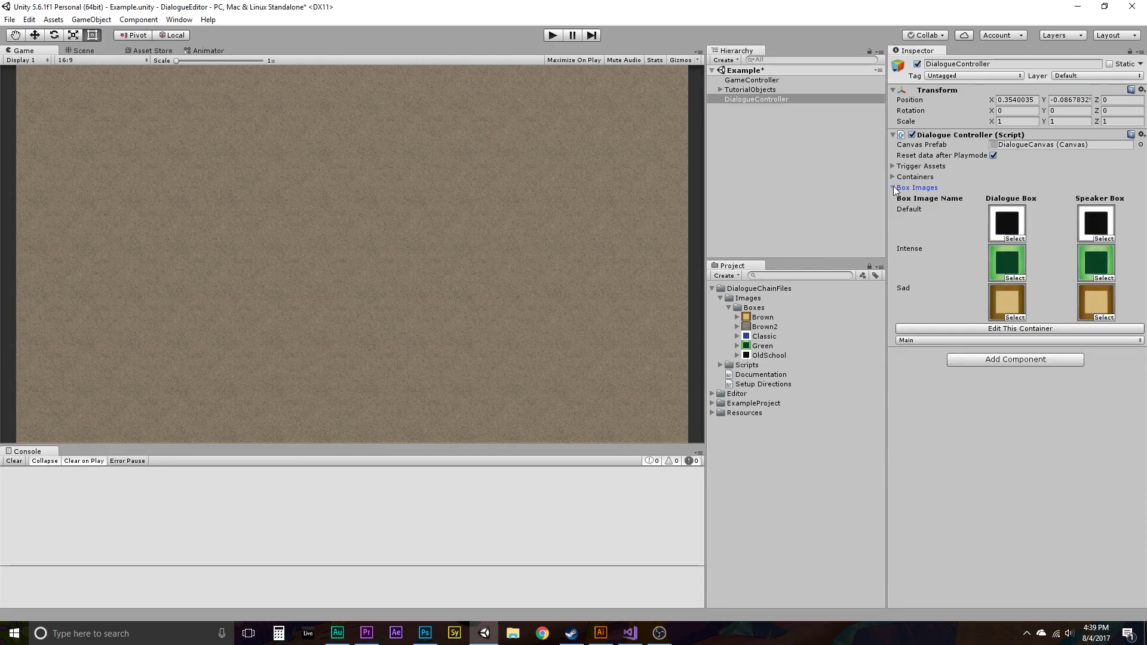
click(893, 177)
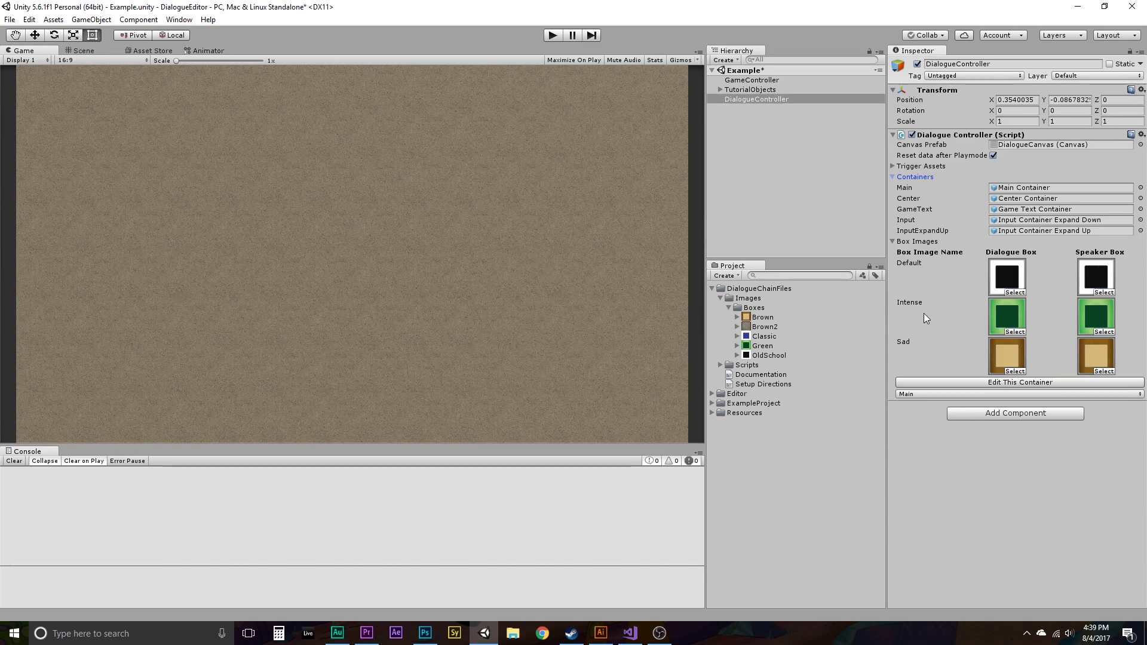
click(892, 177)
click(892, 187)
click(892, 166)
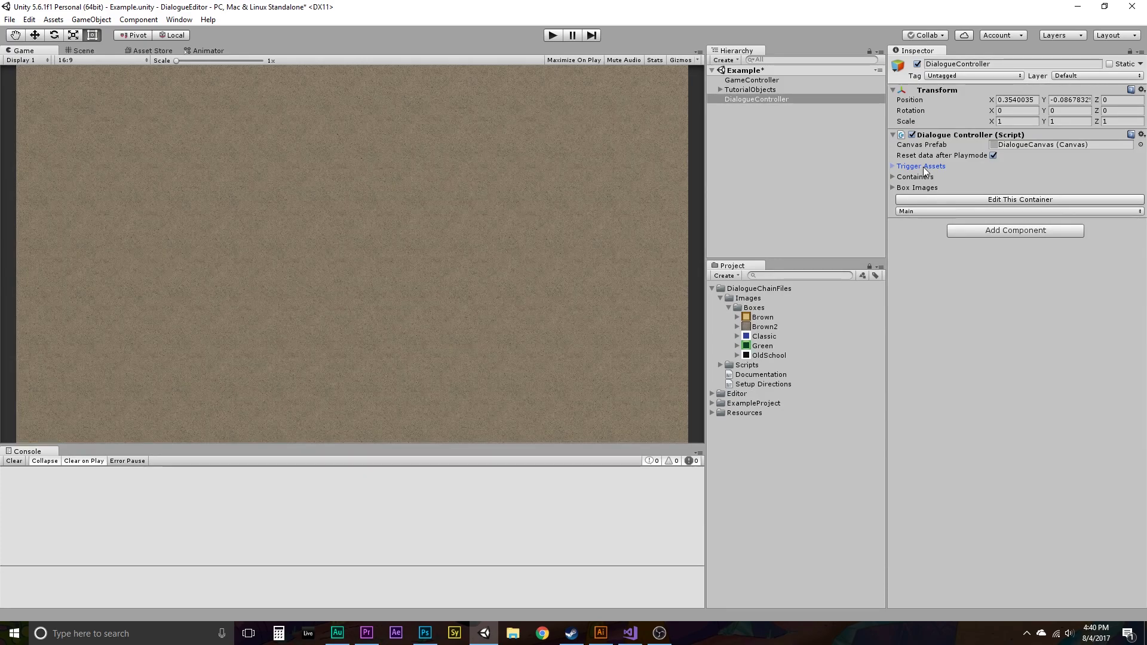
Step: Open the SaveChainData script from the Misc folder of Scripts in Visual Studio
click(720, 365)
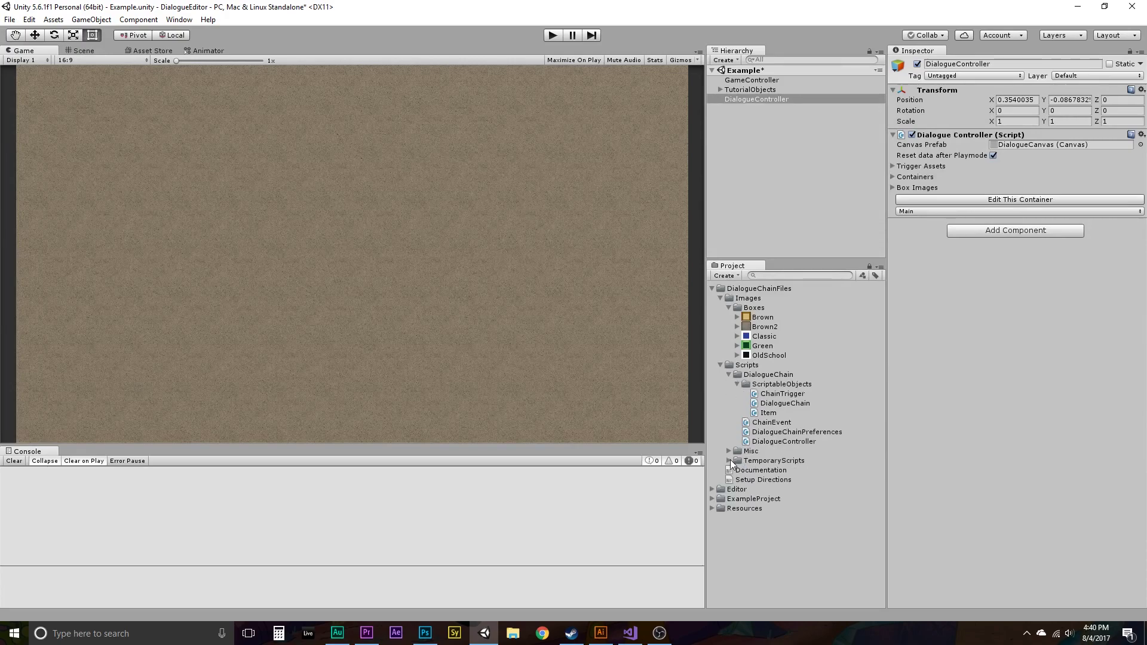
click(728, 451)
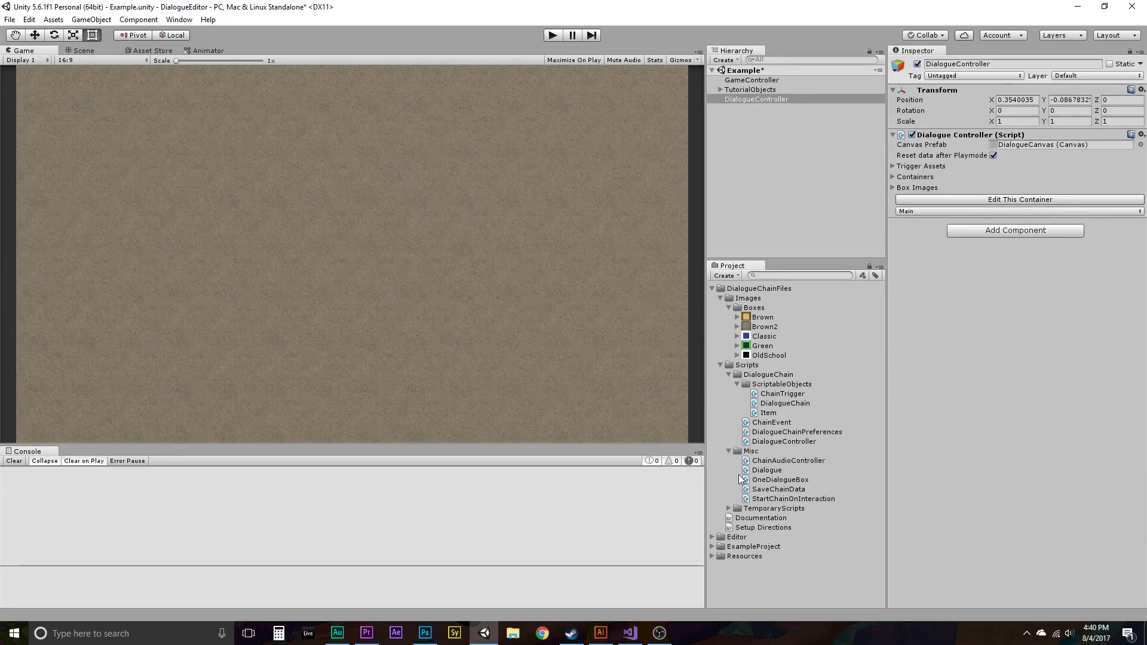
click(754, 489)
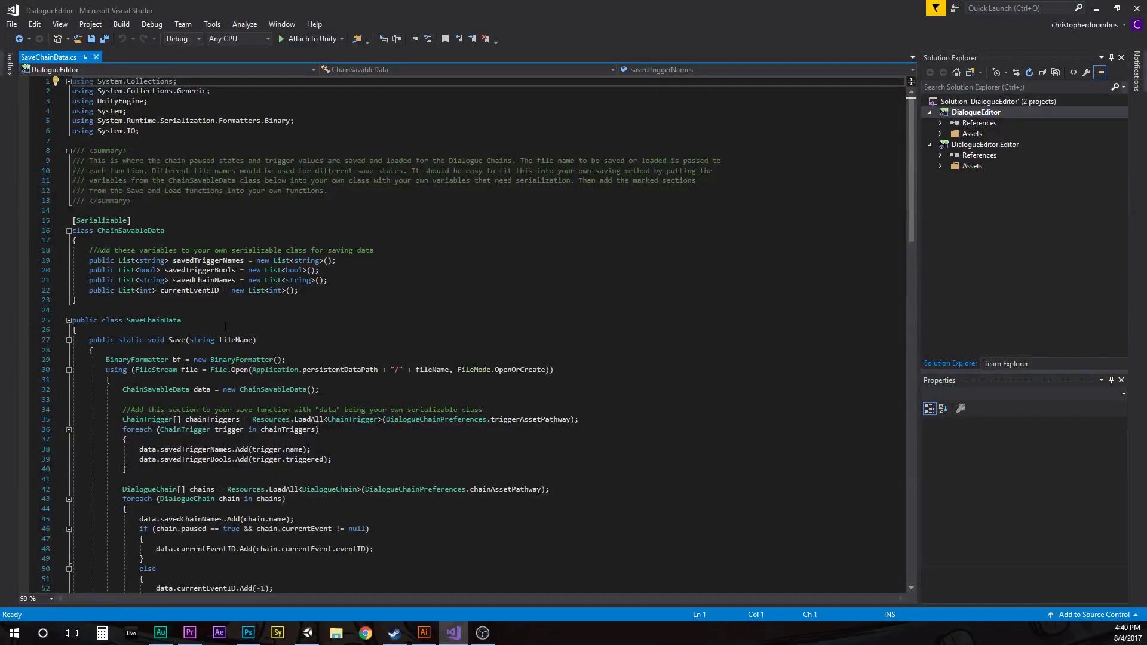
Step: Read through the Save and Load functions in SaveChainData and the sections marked for reuse in a custom save class
scroll(225, 326, down, 4)
scroll(225, 326, down, 3)
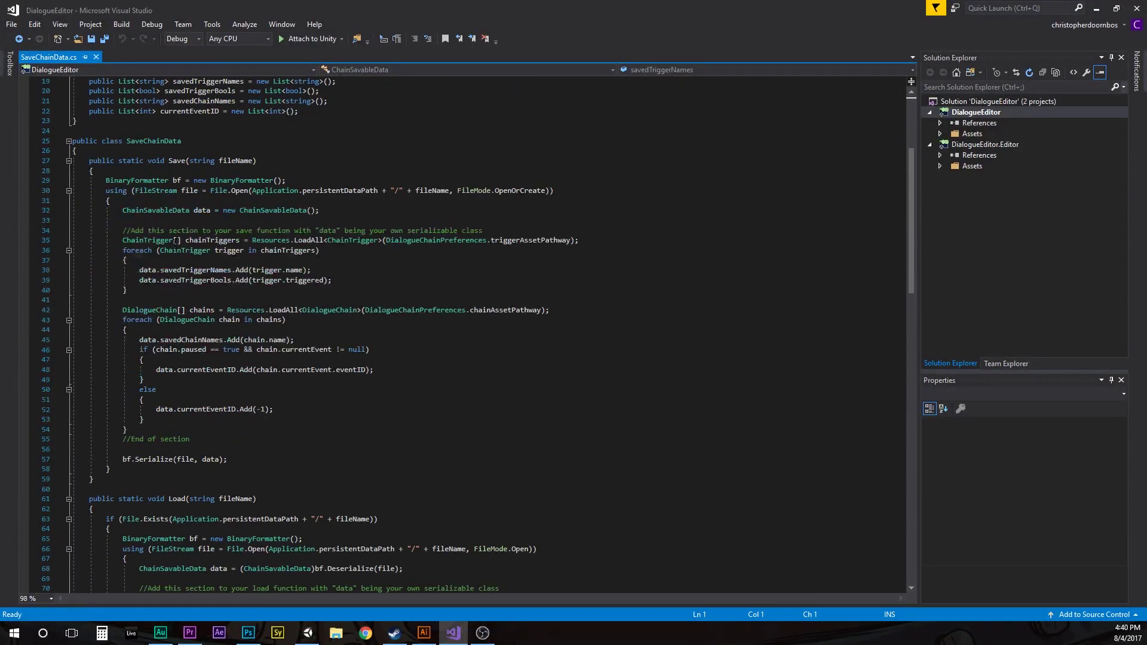
scroll(176, 424, down, 2)
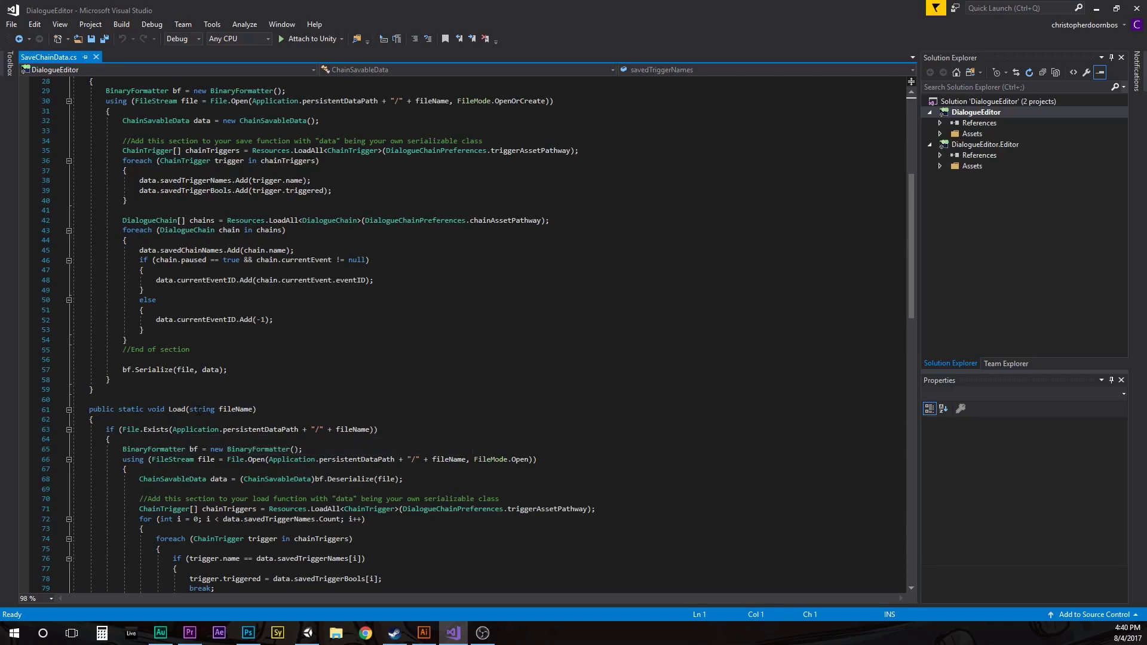
scroll(198, 410, down, 2)
scroll(198, 410, down, 1)
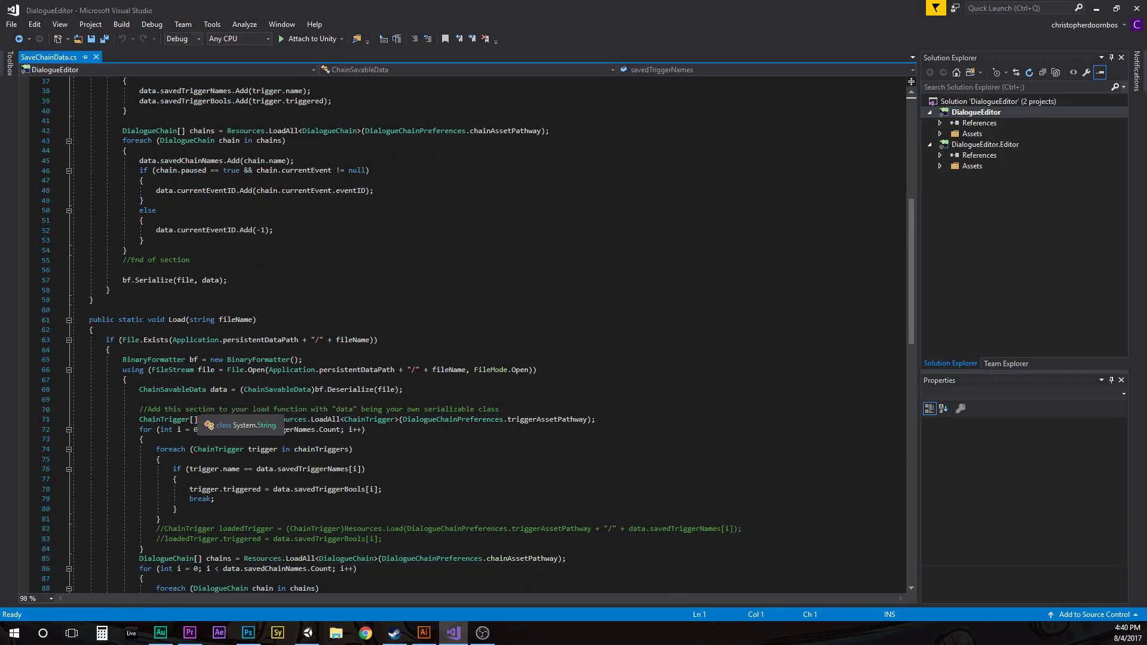
scroll(208, 350, up, 4)
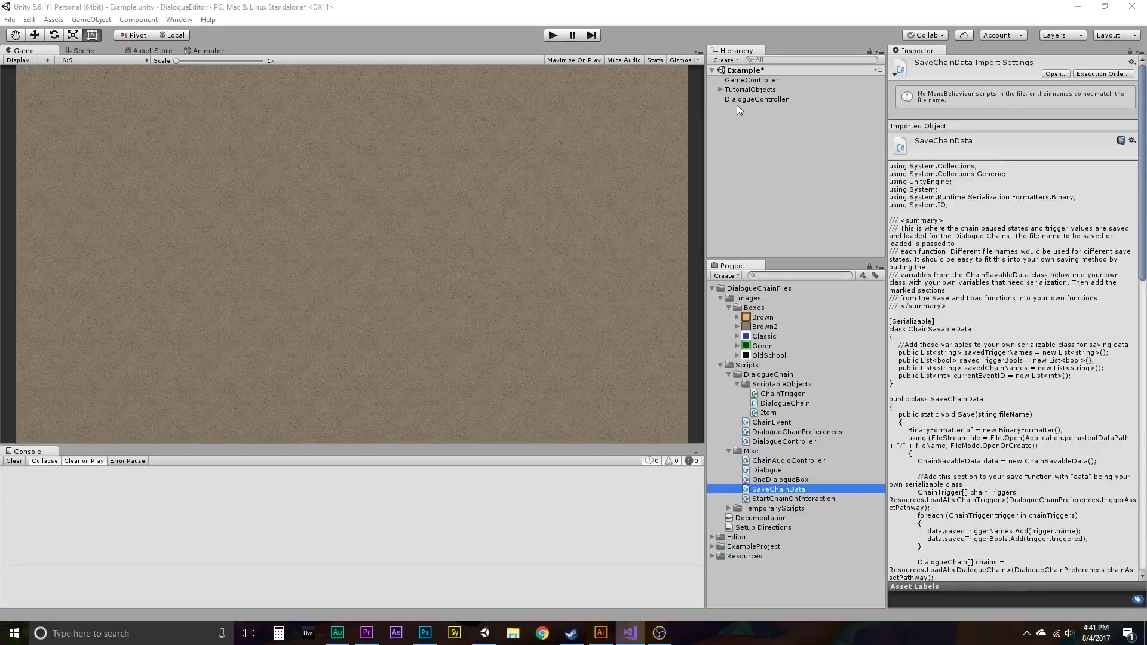
Step: Return to Unity, select the DialogueController and expand the Prefabs folder in Resources to inspect the dialogue container prefabs
click(742, 100)
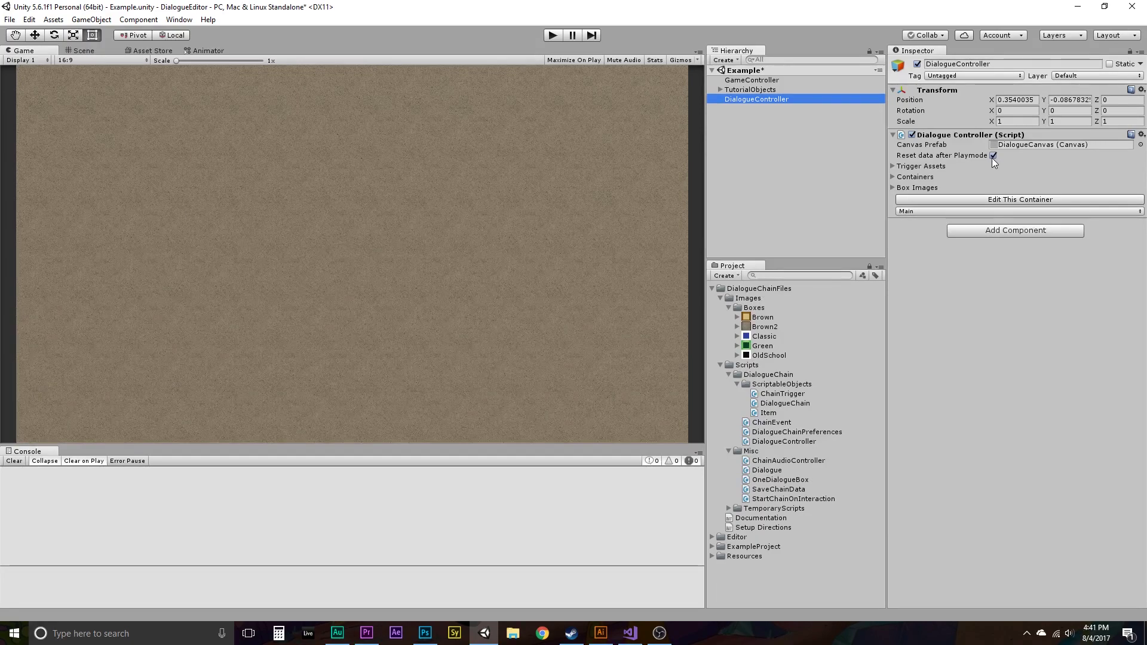
mouse_move(987, 160)
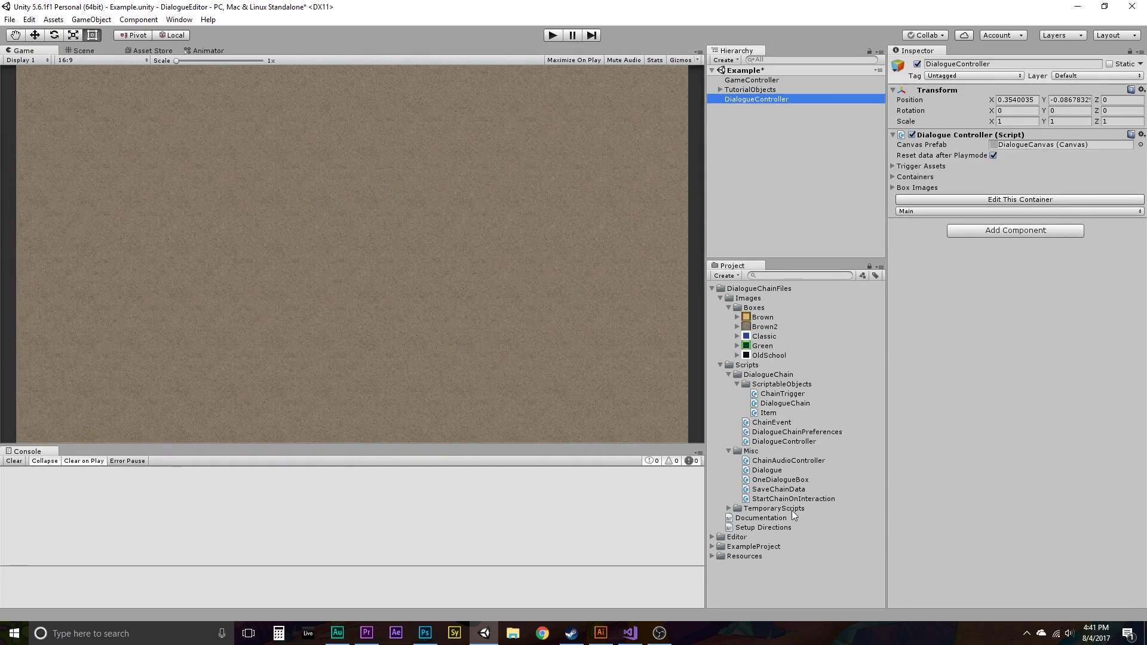
click(711, 556)
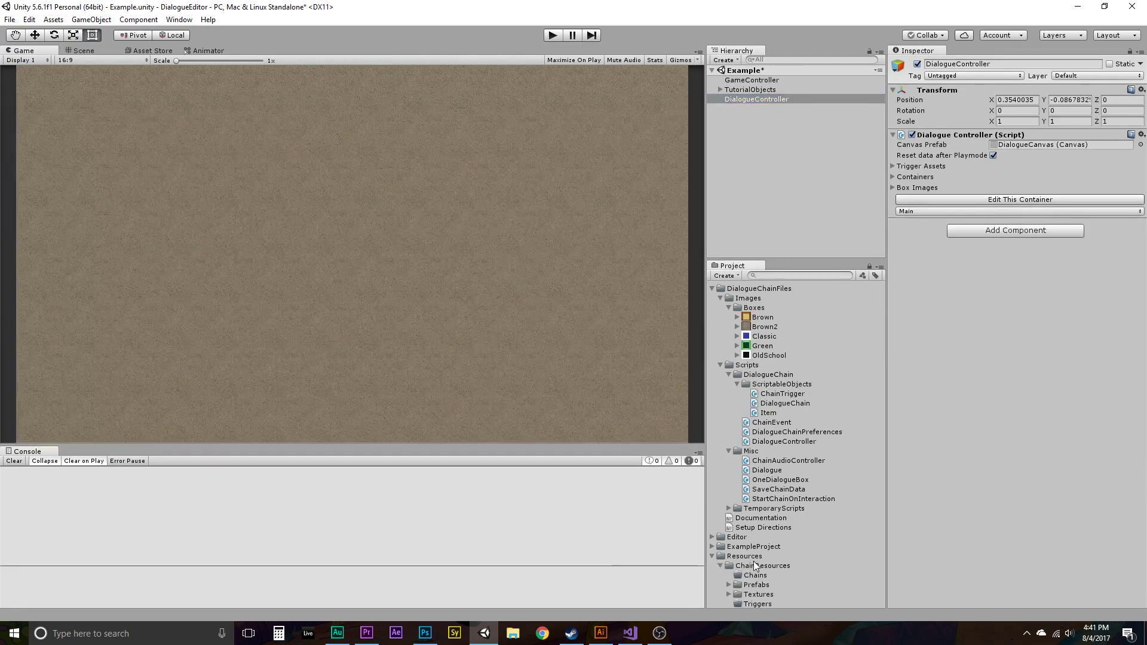
click(729, 585)
scroll(771, 550, down, 3)
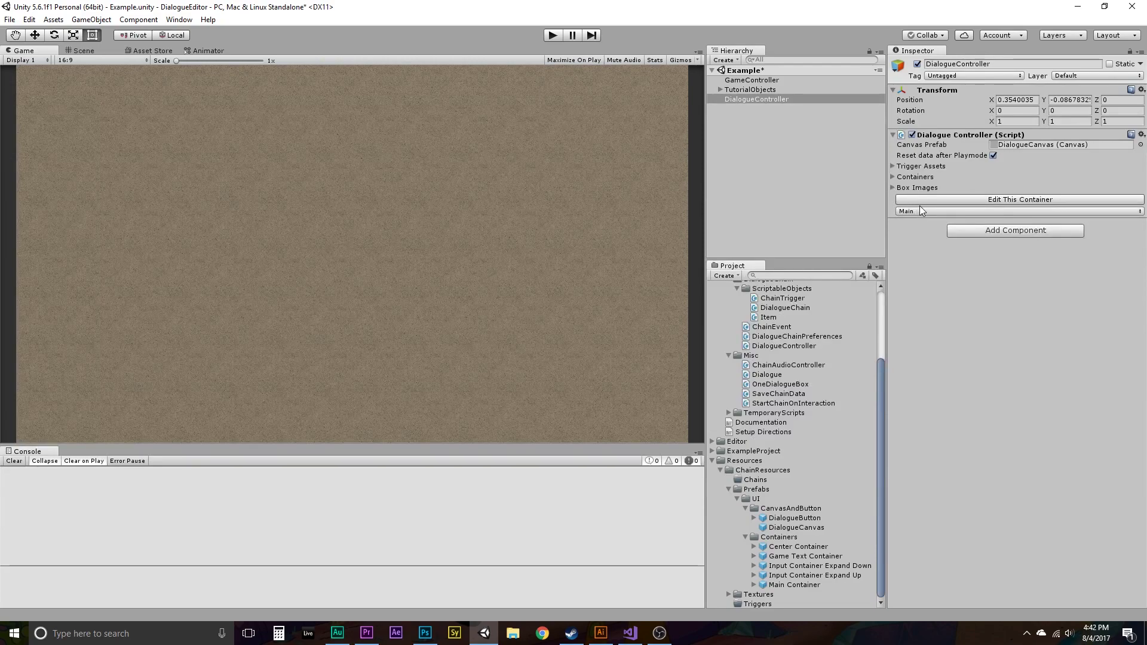
Step: Check the available container types against the assigned prefabs, and open the Main container for editing
click(956, 210)
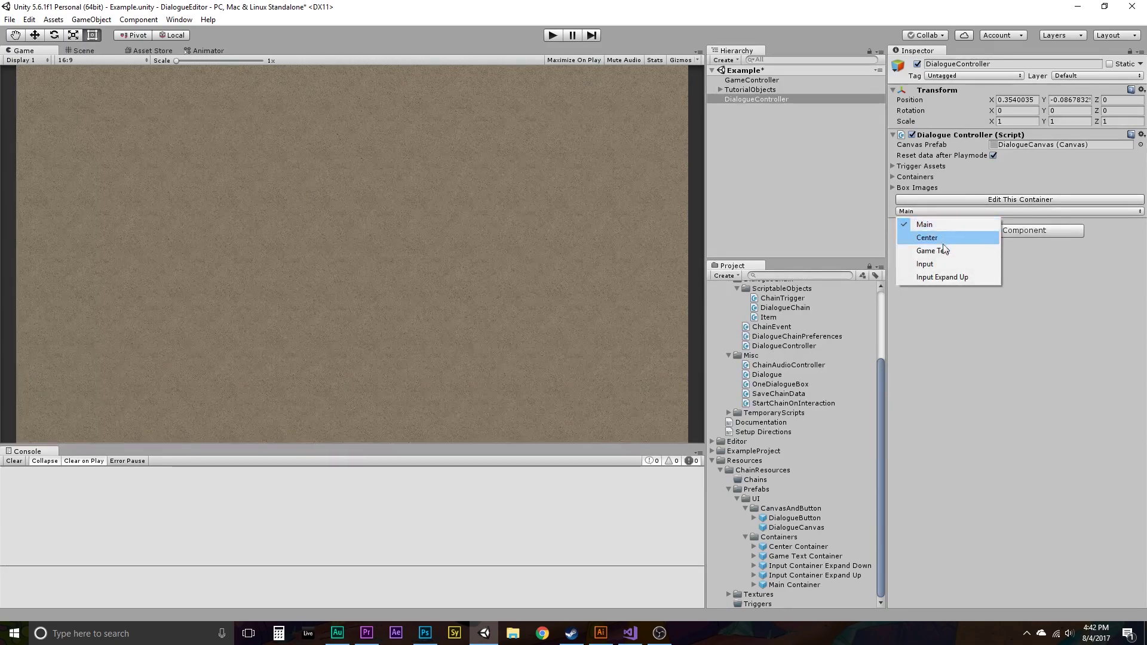
click(903, 177)
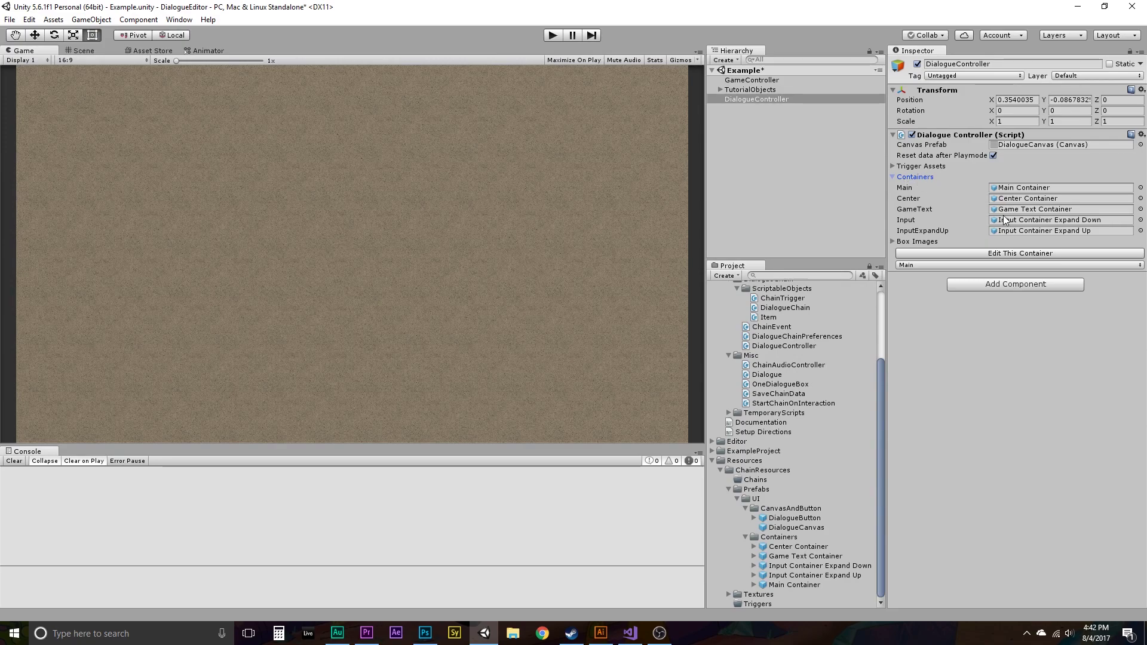
click(894, 178)
click(898, 212)
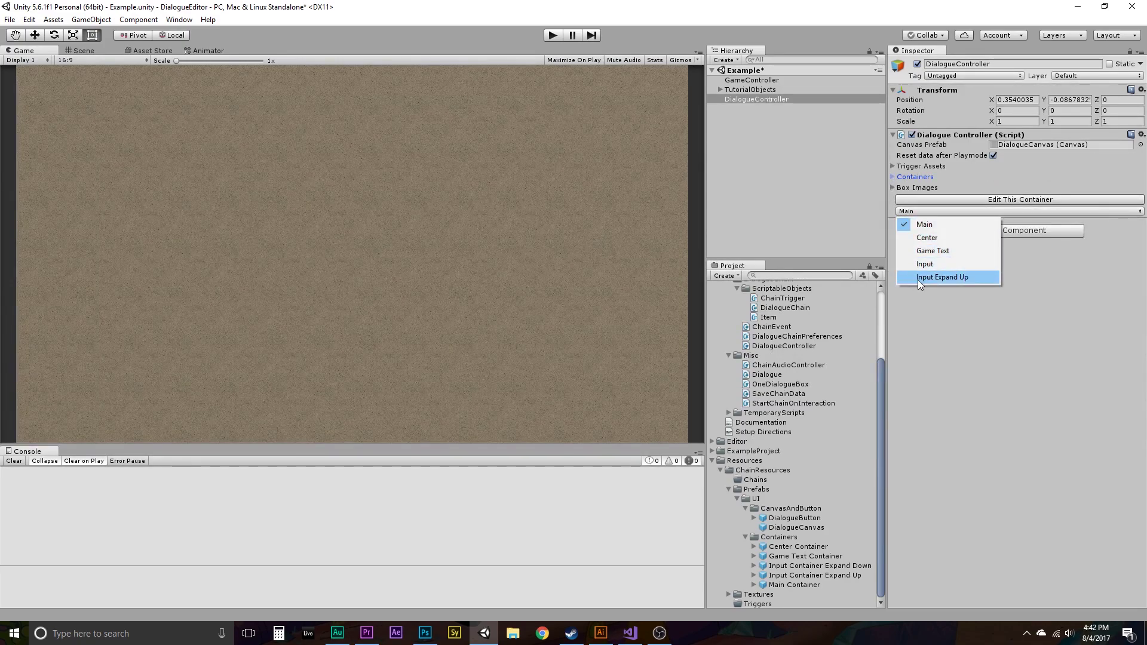
click(930, 227)
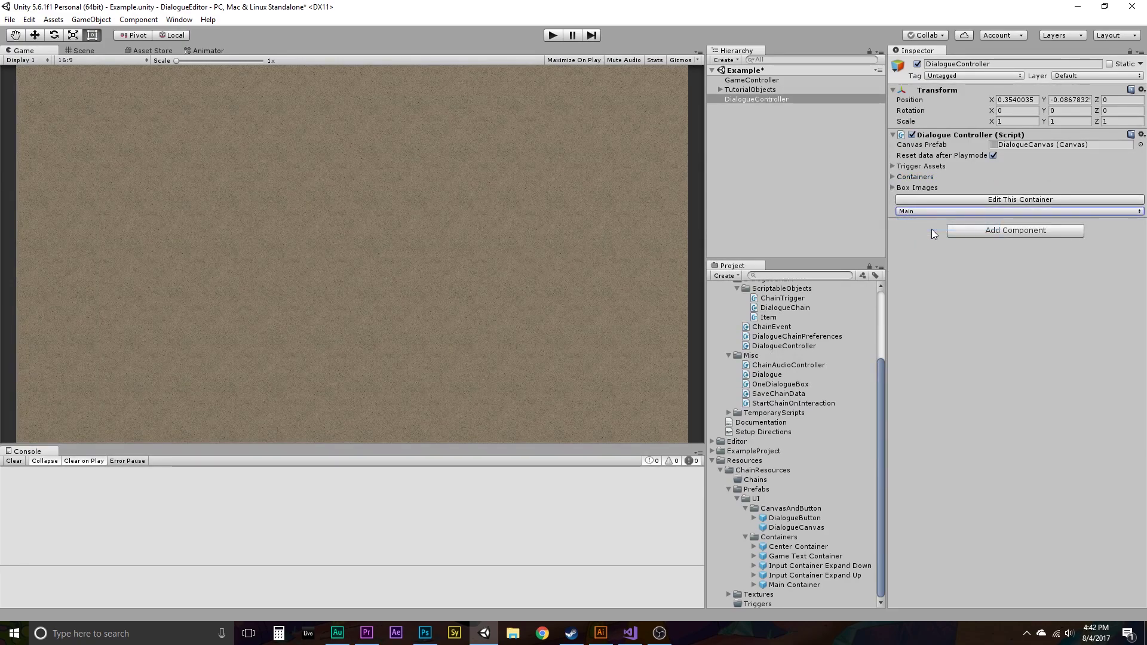
click(944, 199)
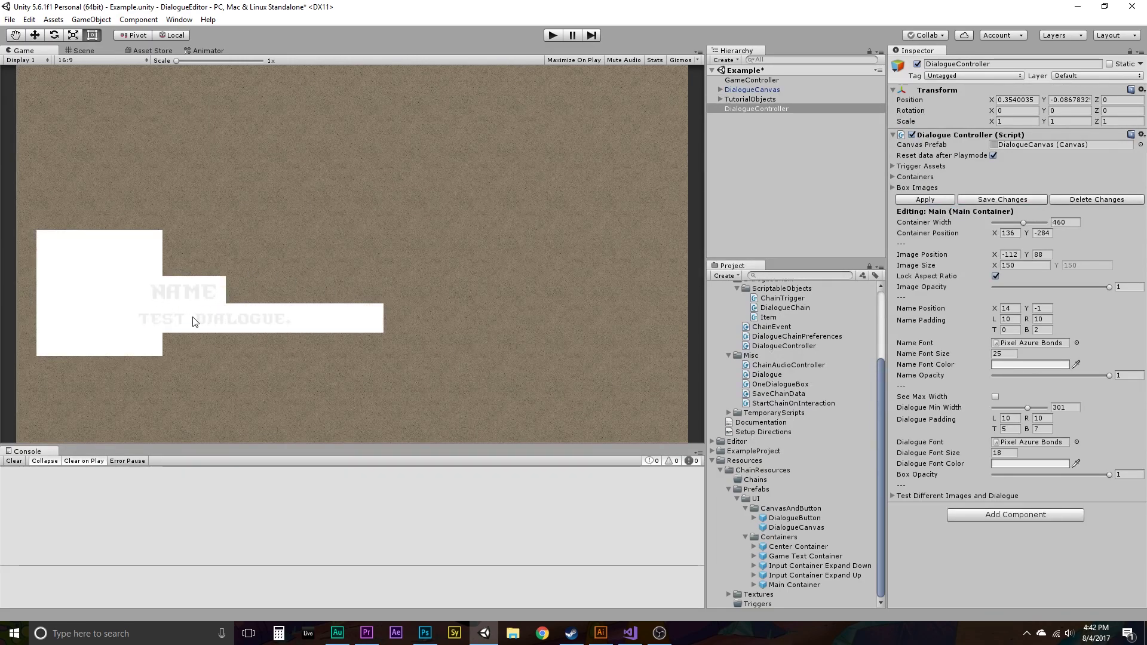
Step: Expand the test images and dialogue settings, preview the Intense and Sad box images, and set the box image to Default
click(894, 495)
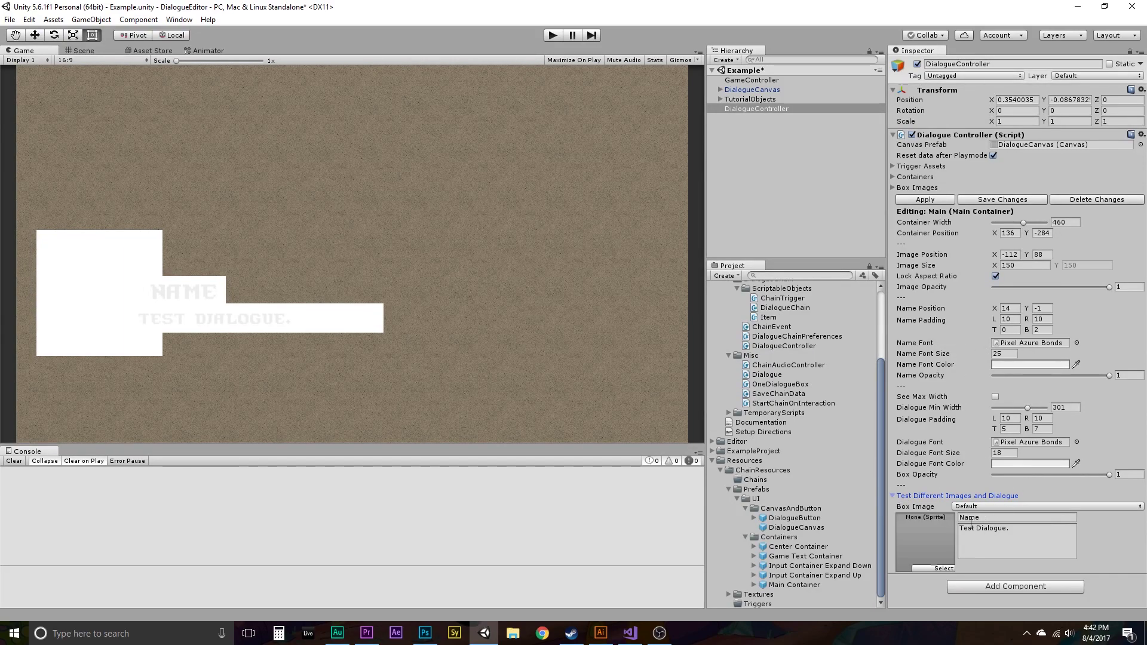
click(979, 506)
click(980, 530)
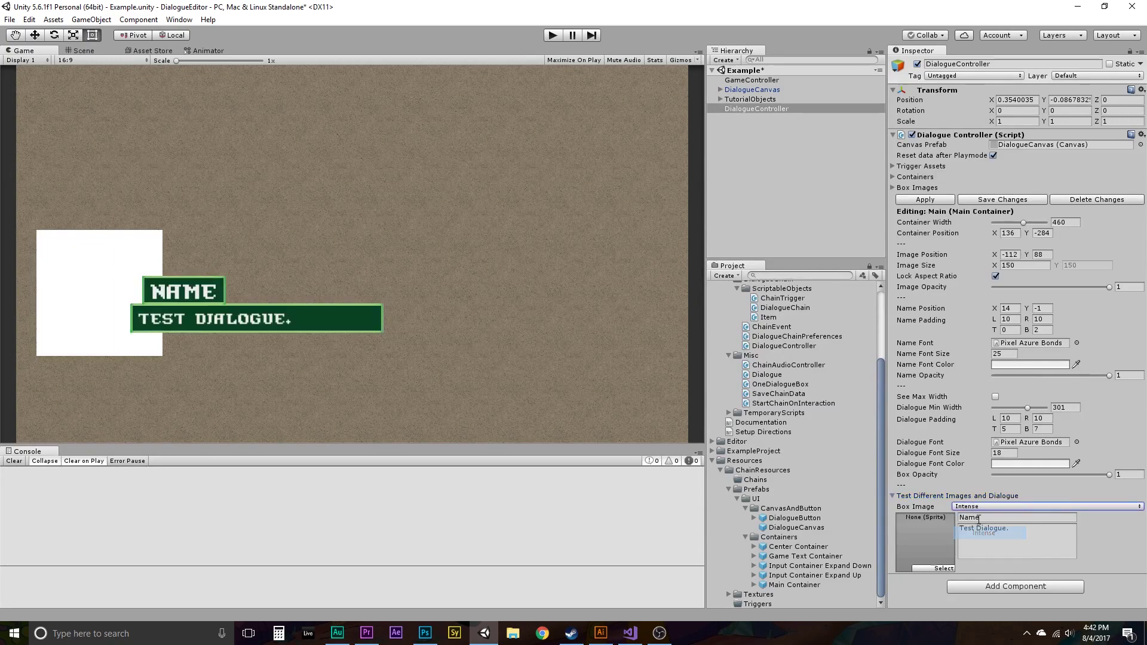
click(981, 507)
click(982, 517)
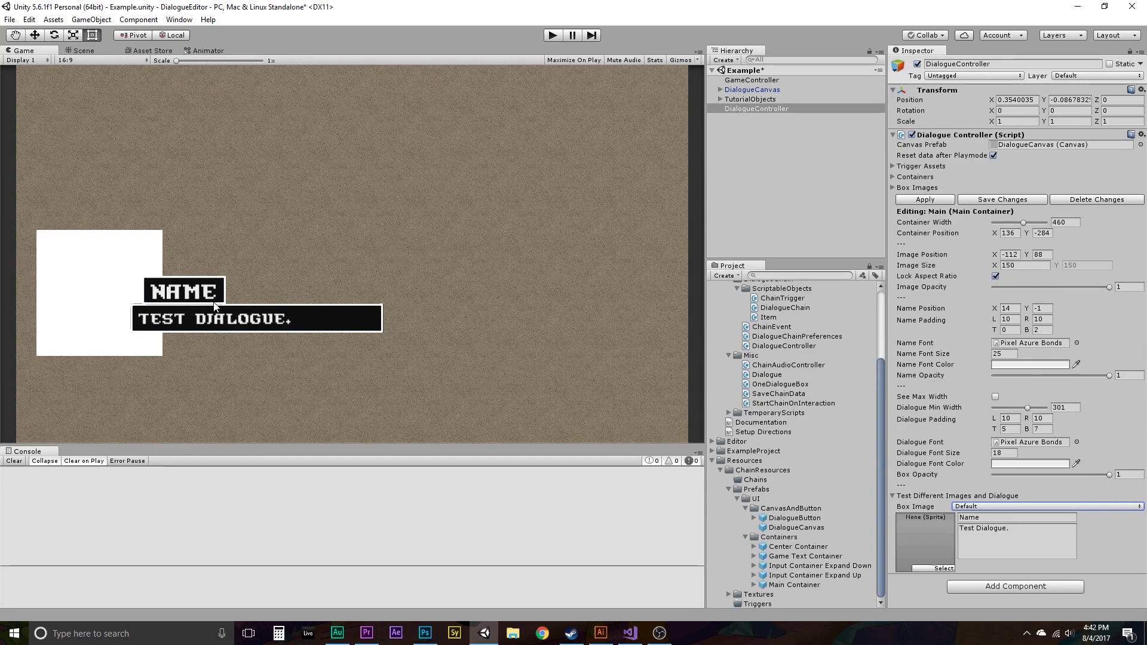
click(1019, 507)
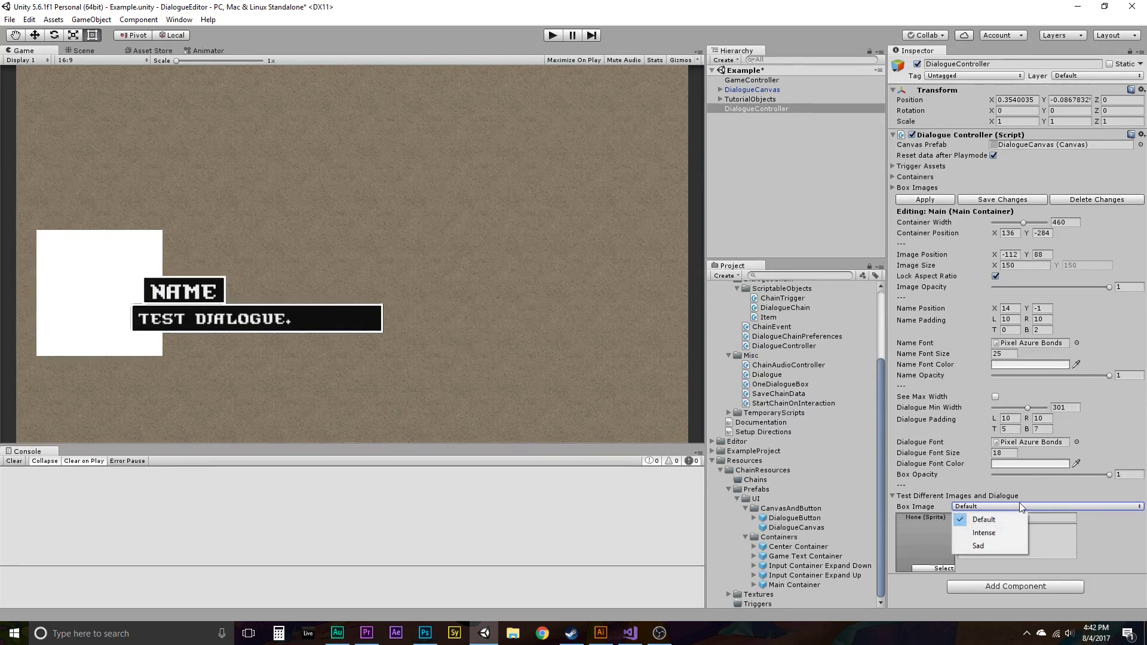
click(987, 532)
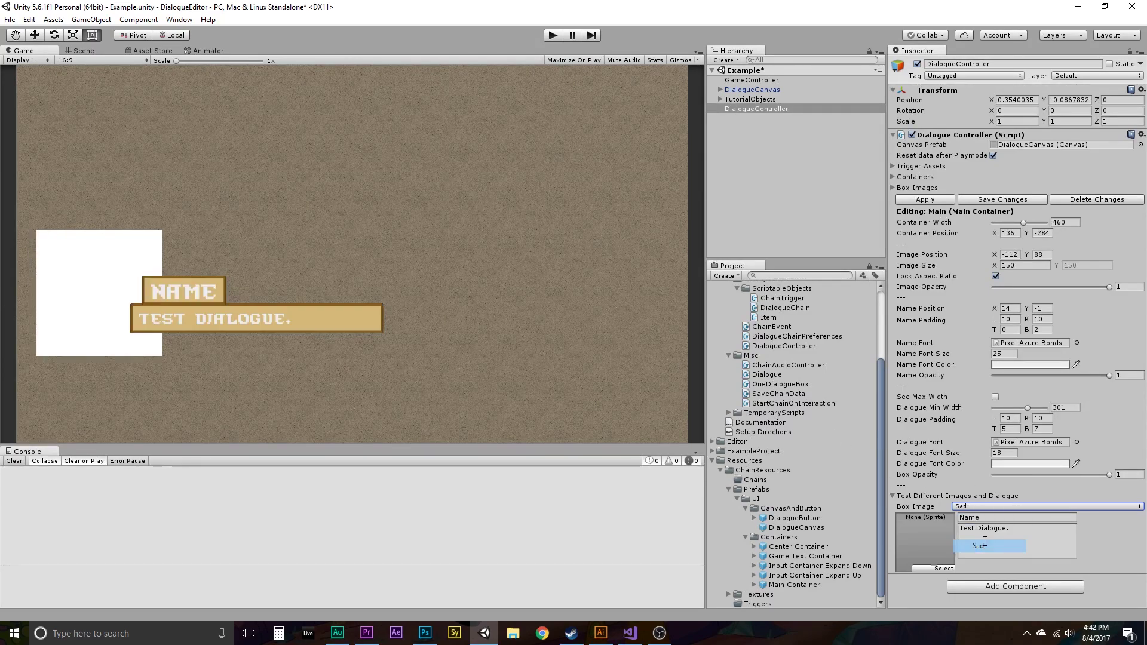
click(989, 507)
click(989, 519)
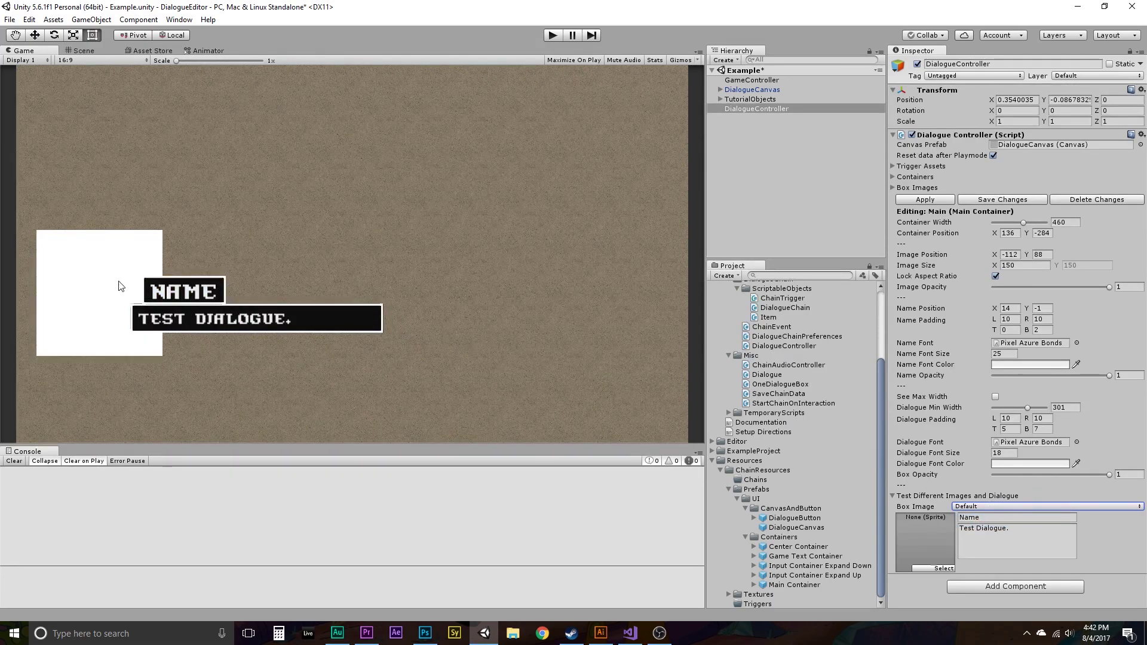
Step: Assign the Man sprite as the test character image, saving the changes and reopening the Main container for editing
click(943, 569)
scroll(953, 378, down, 10)
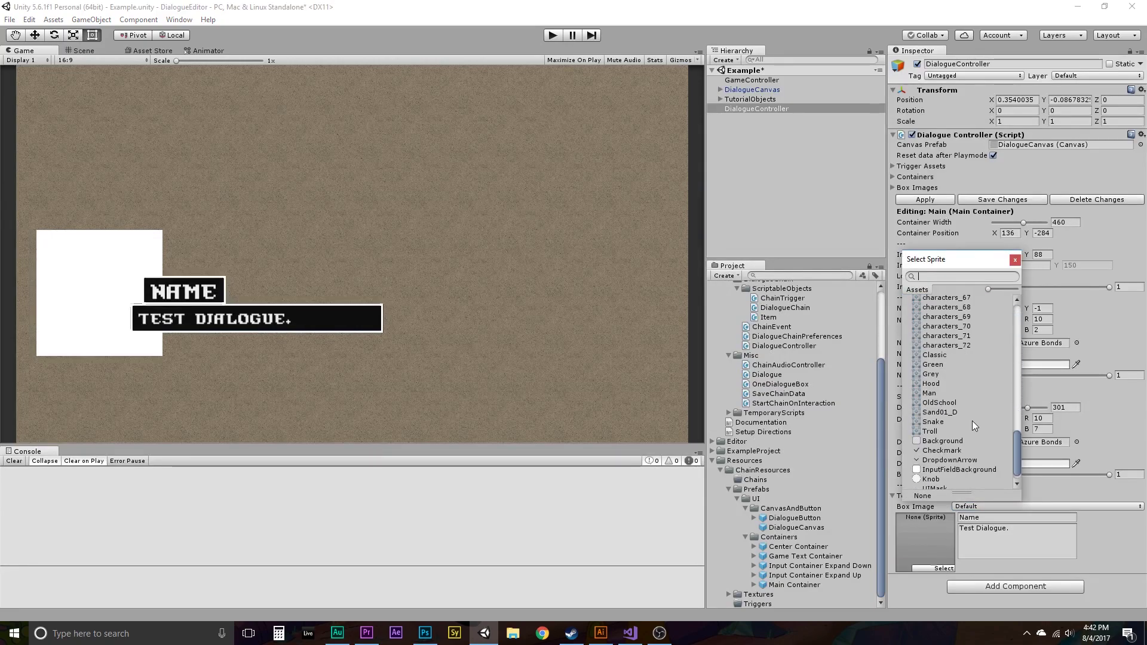
double_click(941, 393)
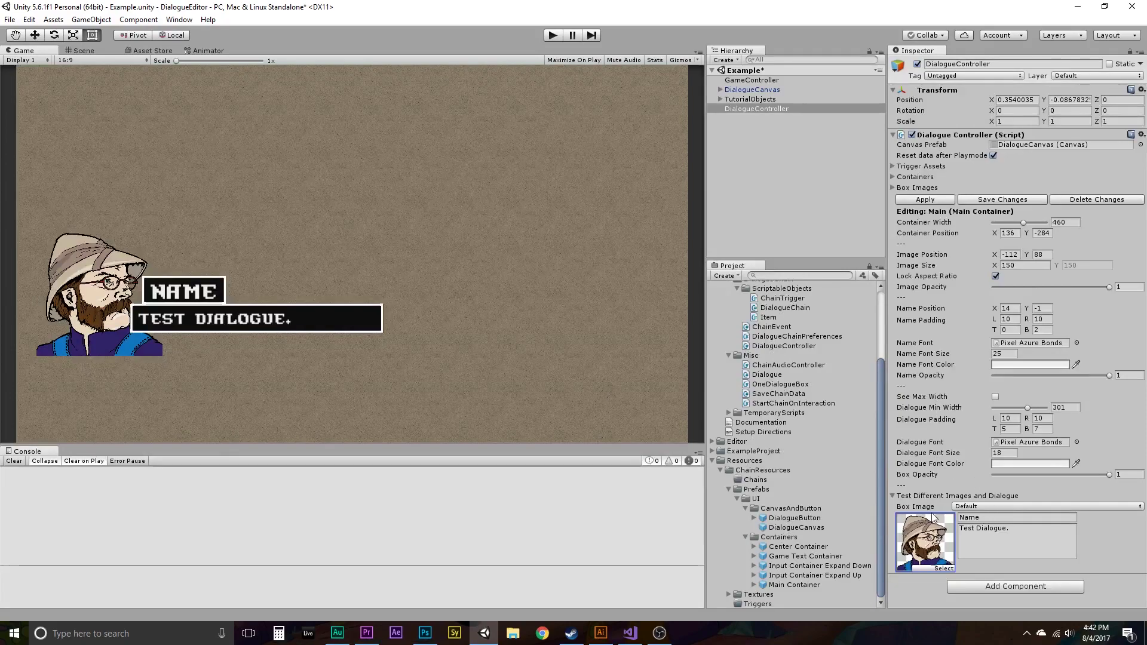
click(1022, 201)
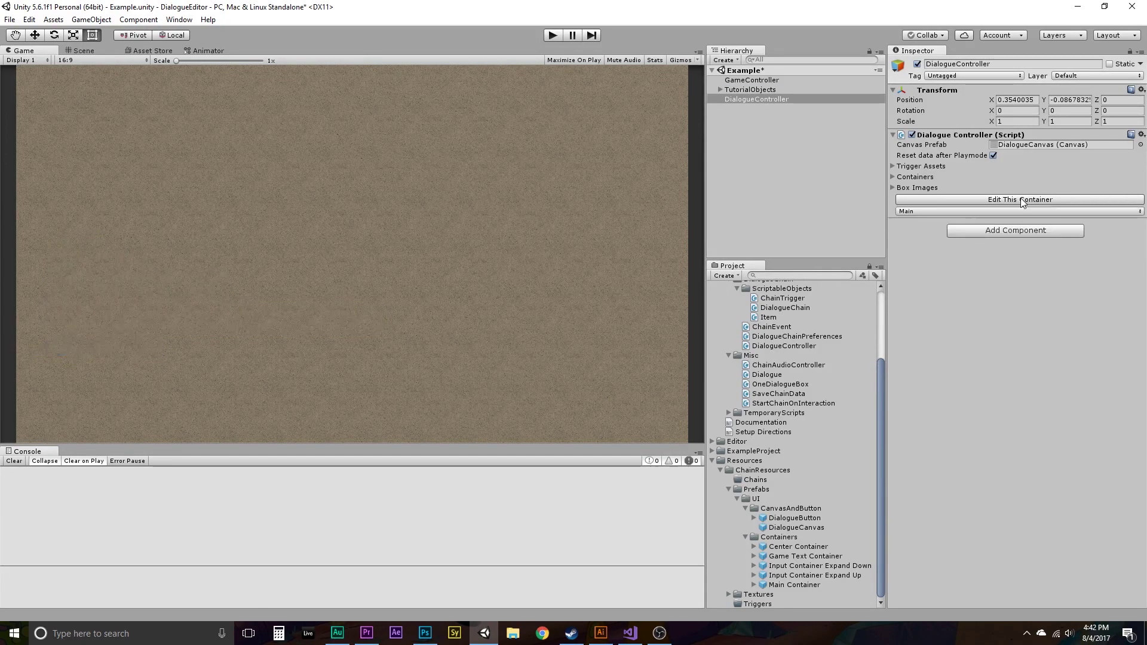
click(932, 200)
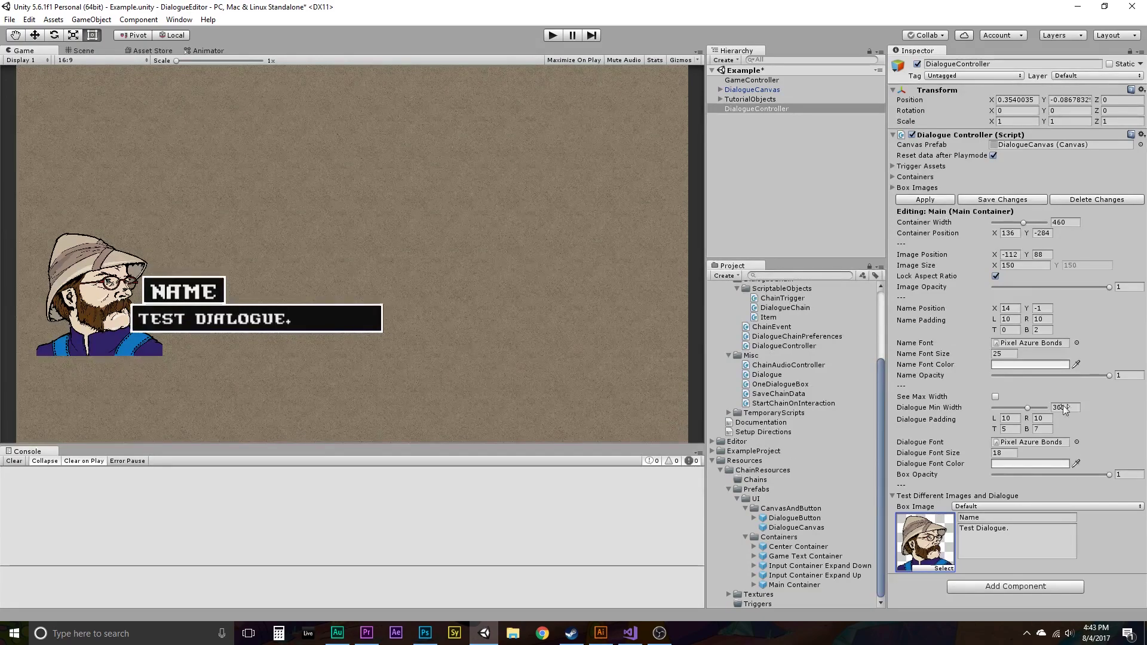
Step: Set the test dialogue to "This is just a test." and the test name to "Sir Romplstein", saving the changes and reopening the Main container
click(1020, 534)
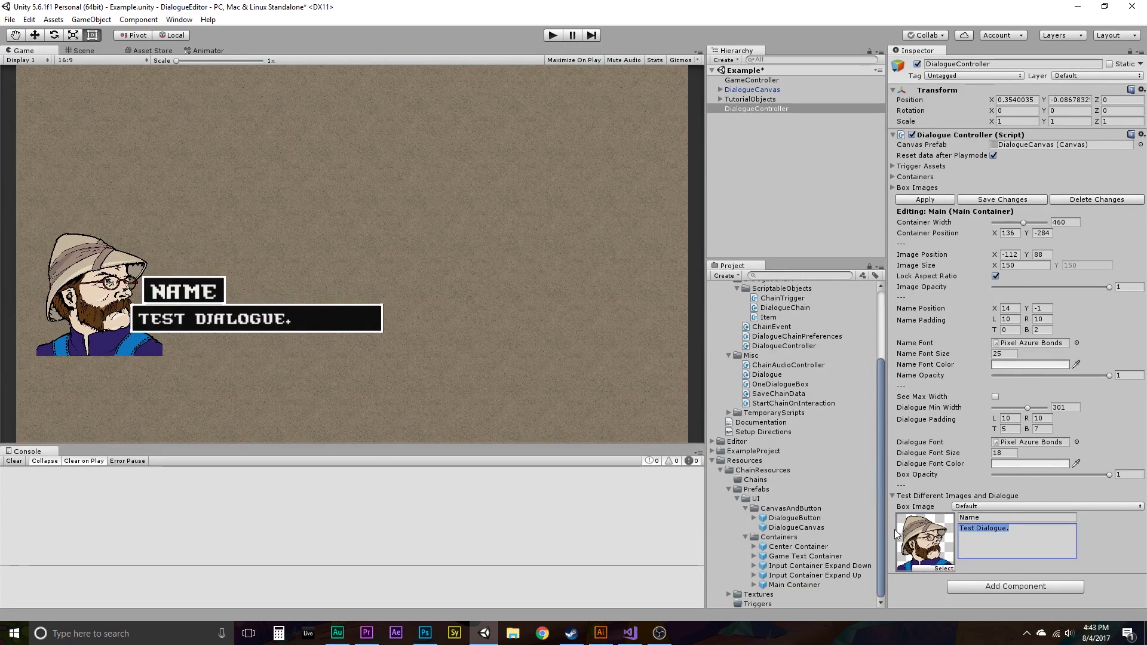
text(This is jus)
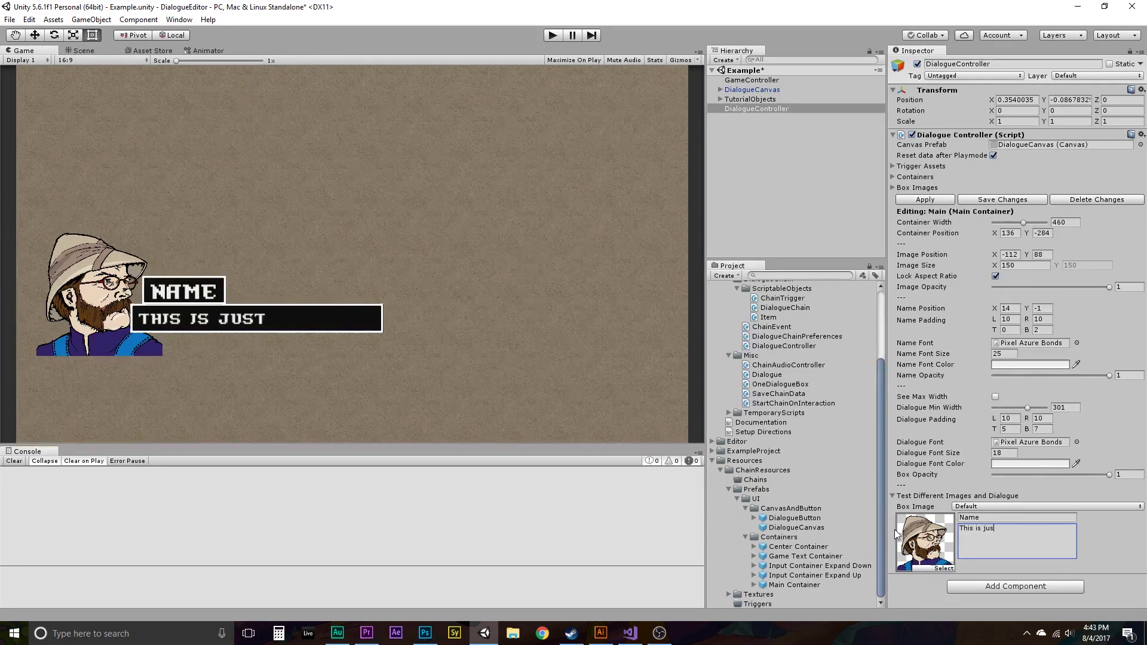
text(t a test.)
drag(1000, 517, 890, 516)
text(Sir Ro)
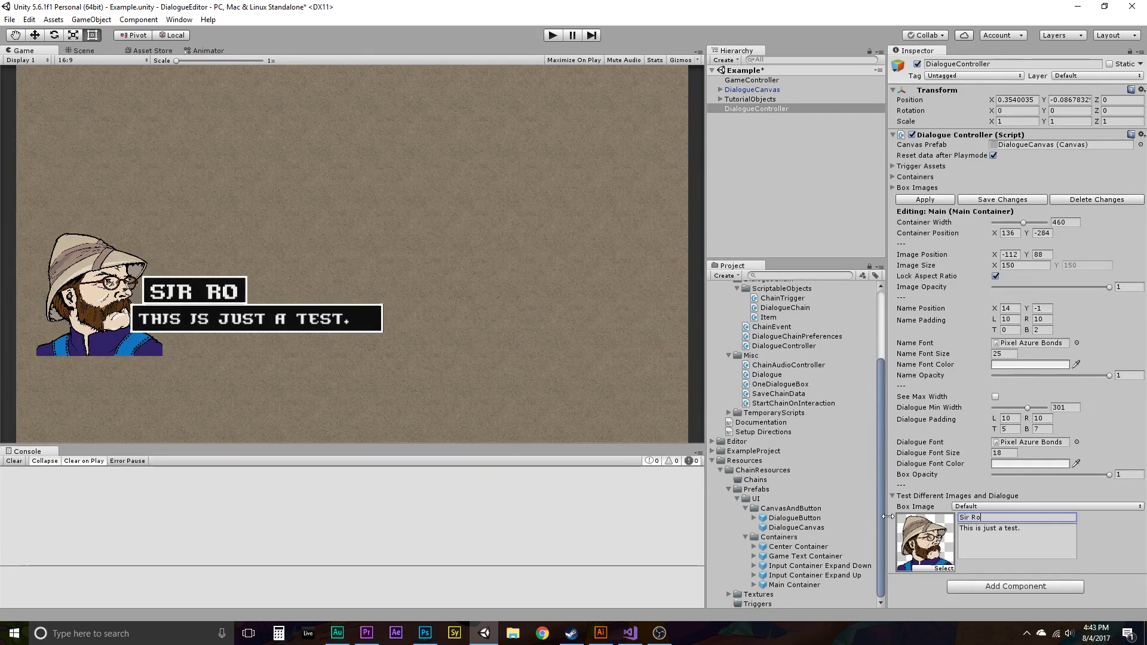
text(mplstein)
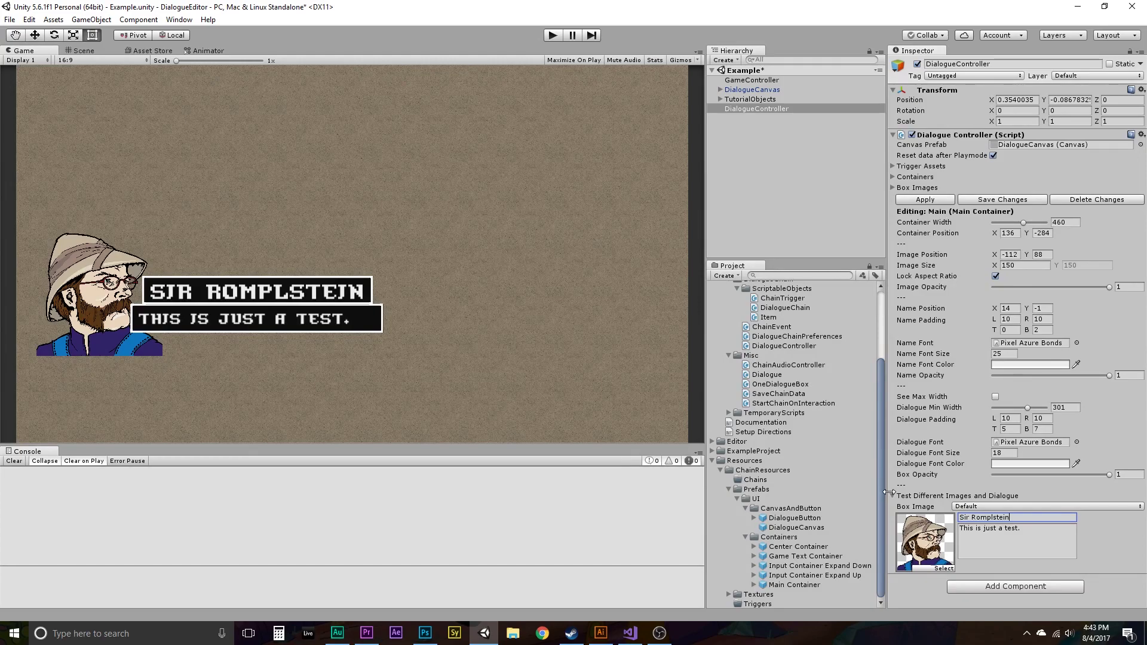
click(979, 199)
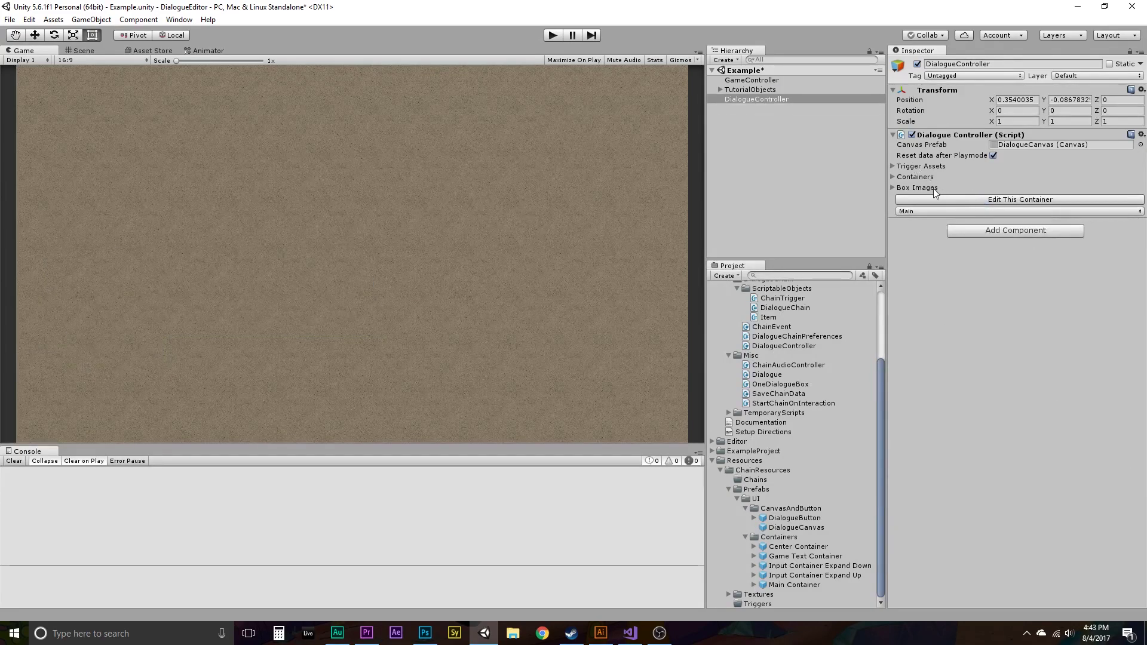
click(979, 200)
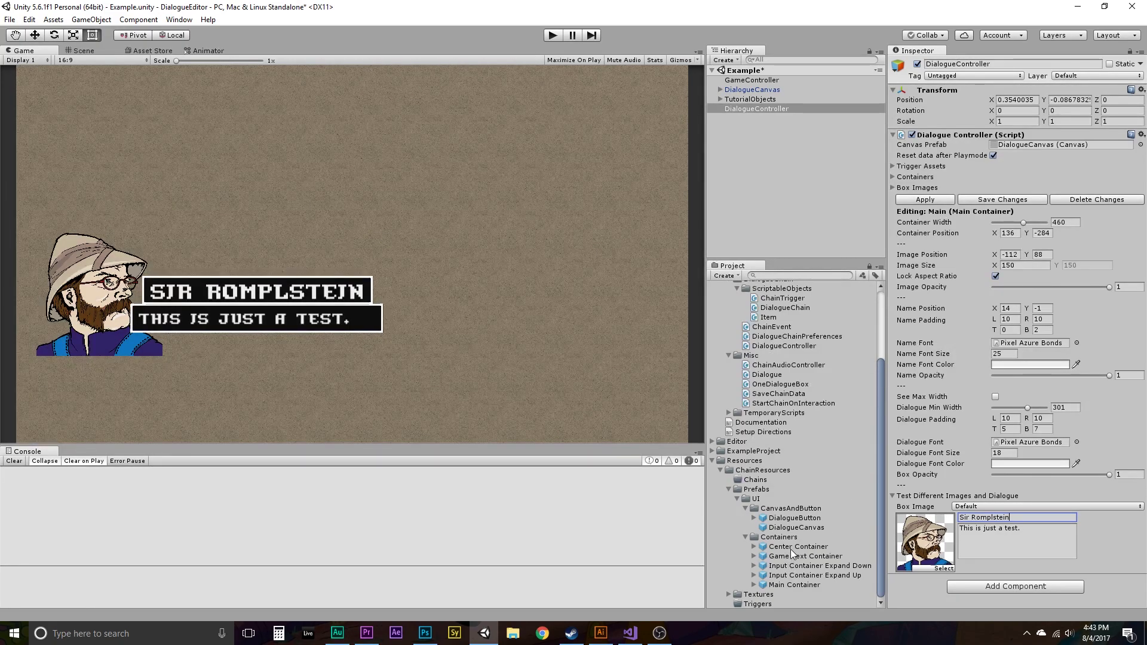
Step: Replace the scene's DialogueCanvas with a fresh instance of its prefab, and nest the Main Container prefab under it
click(860, 207)
click(756, 89)
key(Delete)
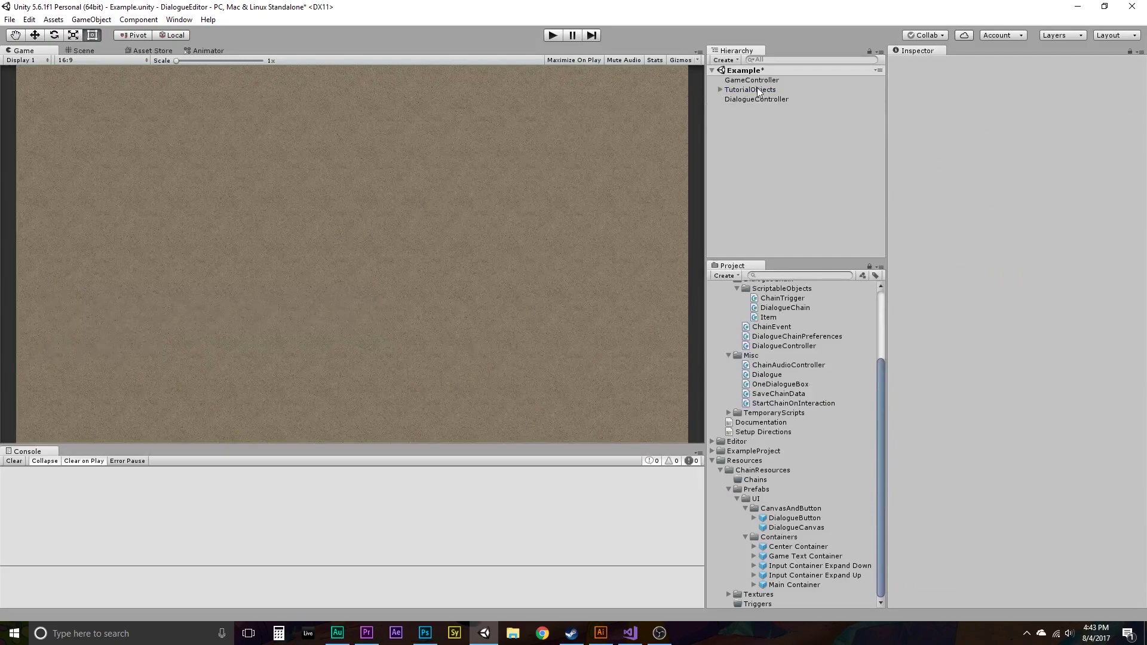
drag(797, 527, 782, 184)
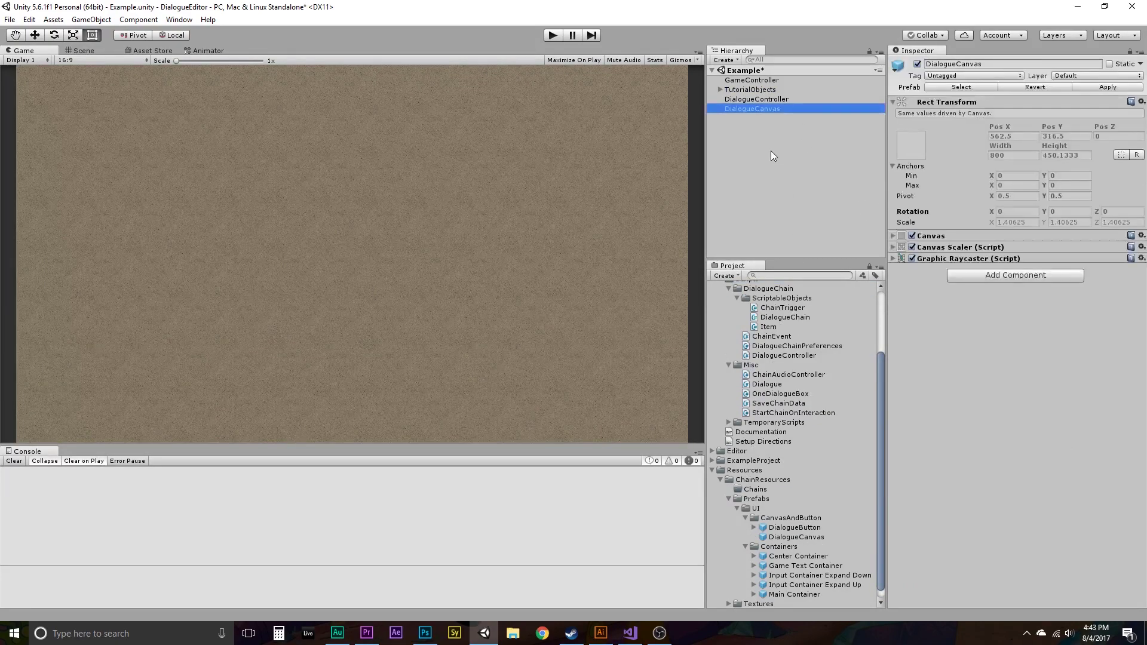
scroll(785, 510, down, 1)
drag(784, 584, 770, 107)
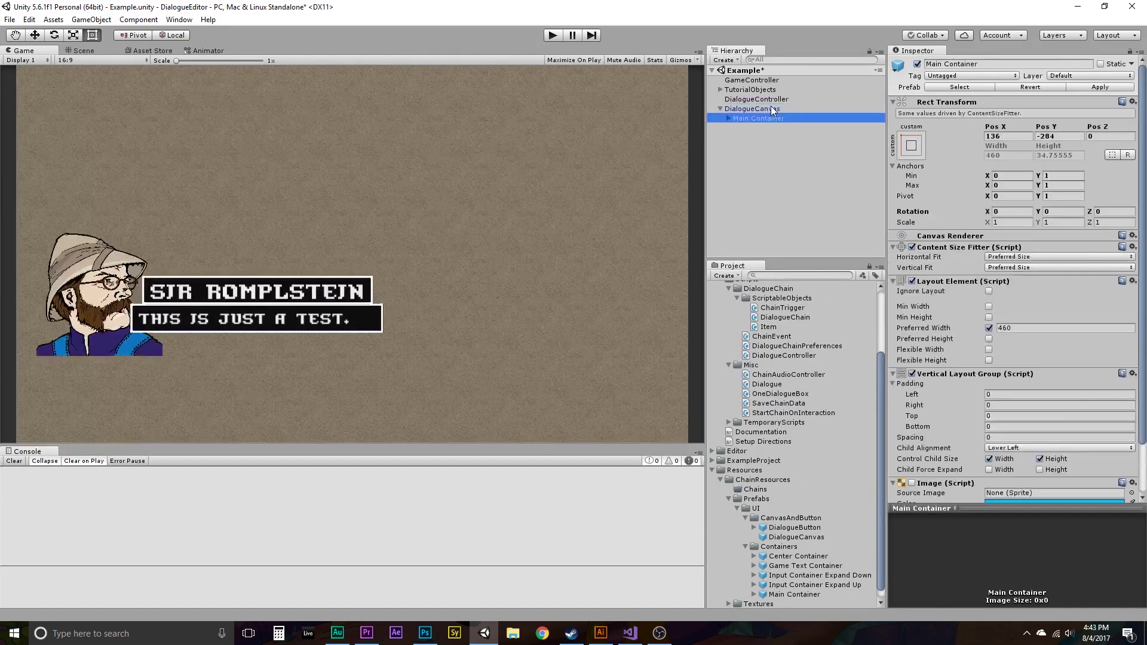
Step: Expand the Main Container with its DialogueBox and SpeakerNameBox in the hierarchy to examine their child objects
click(728, 117)
click(736, 137)
click(737, 166)
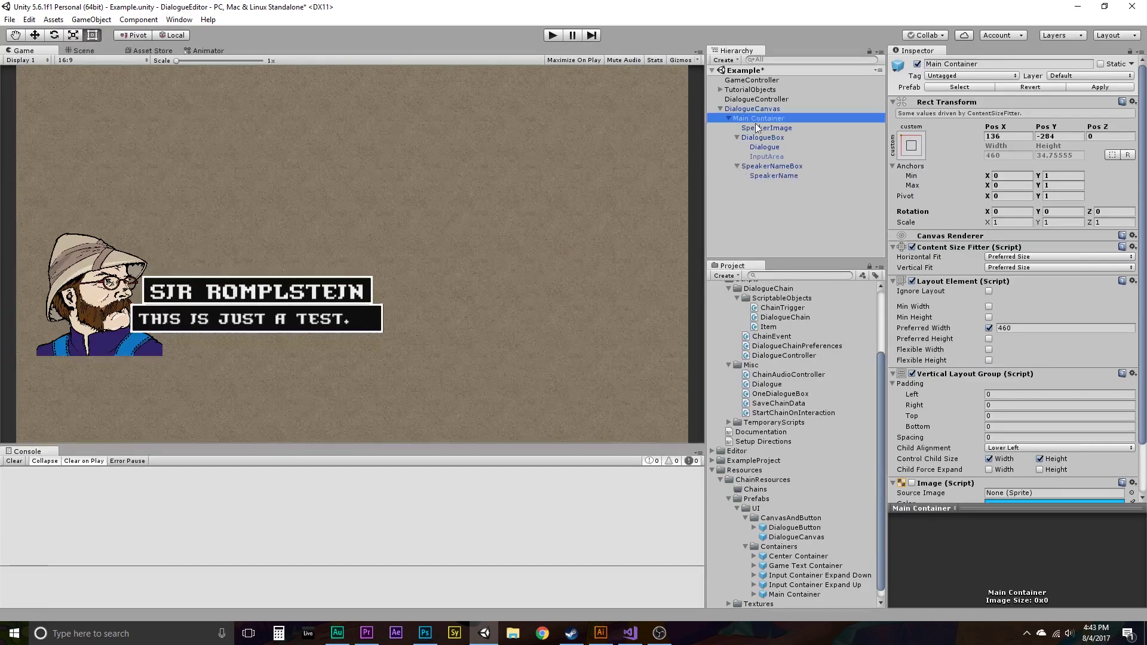
Step: Delete the DialogueCanvas from the scene, and reopen the Main container for editing from the DialogueController
click(719, 110)
click(735, 109)
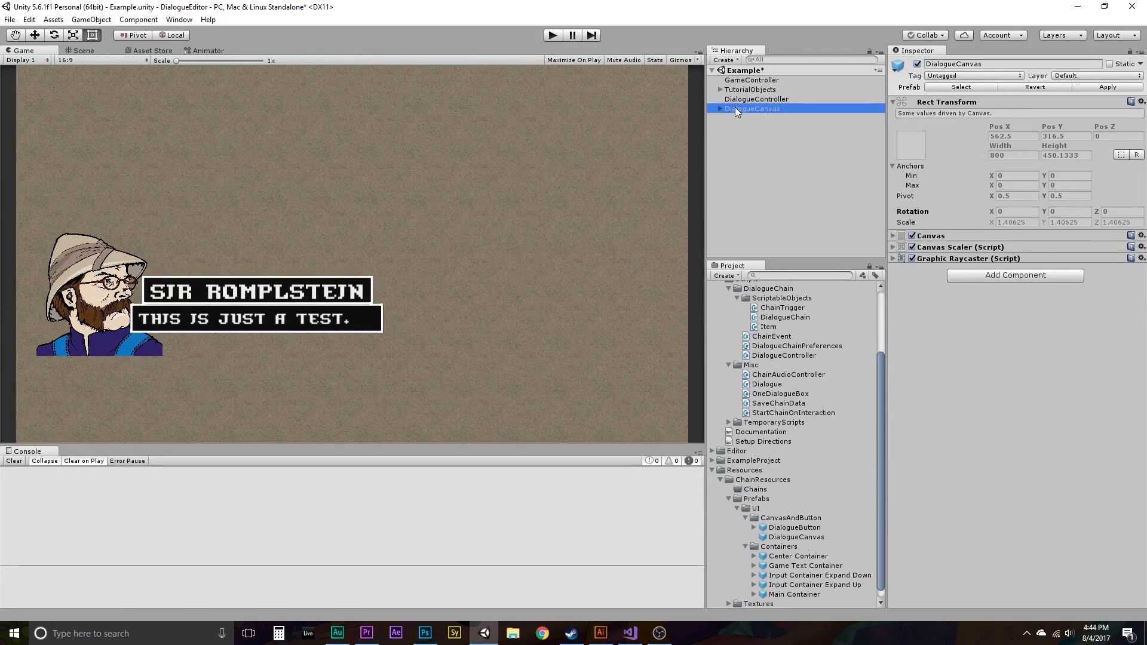
key(Delete)
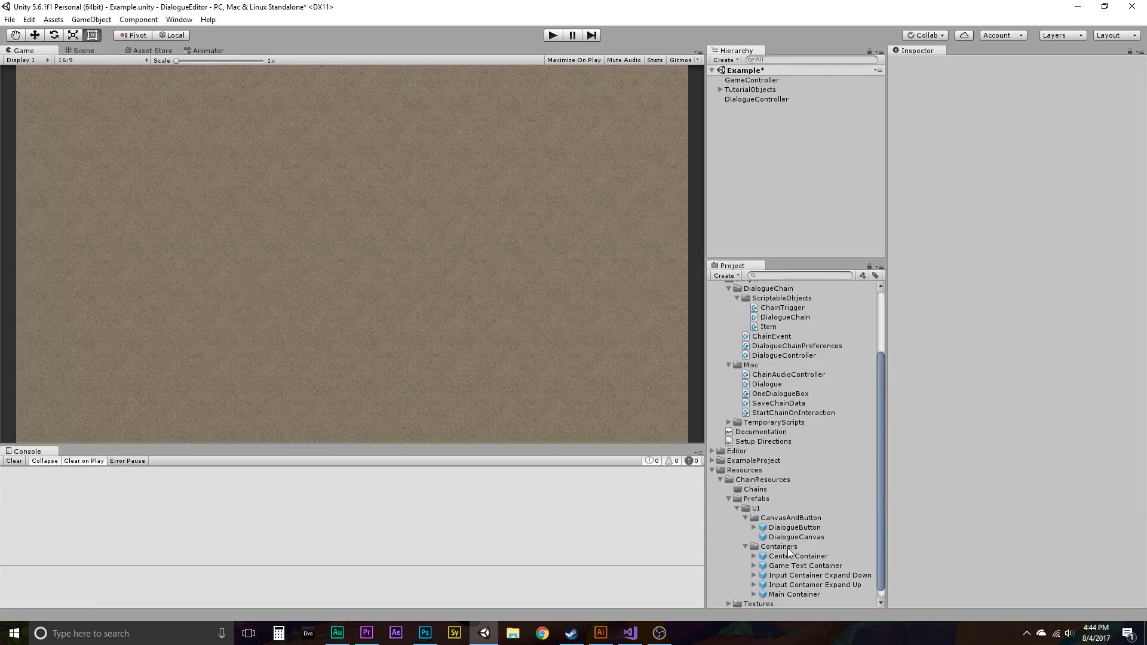
click(762, 97)
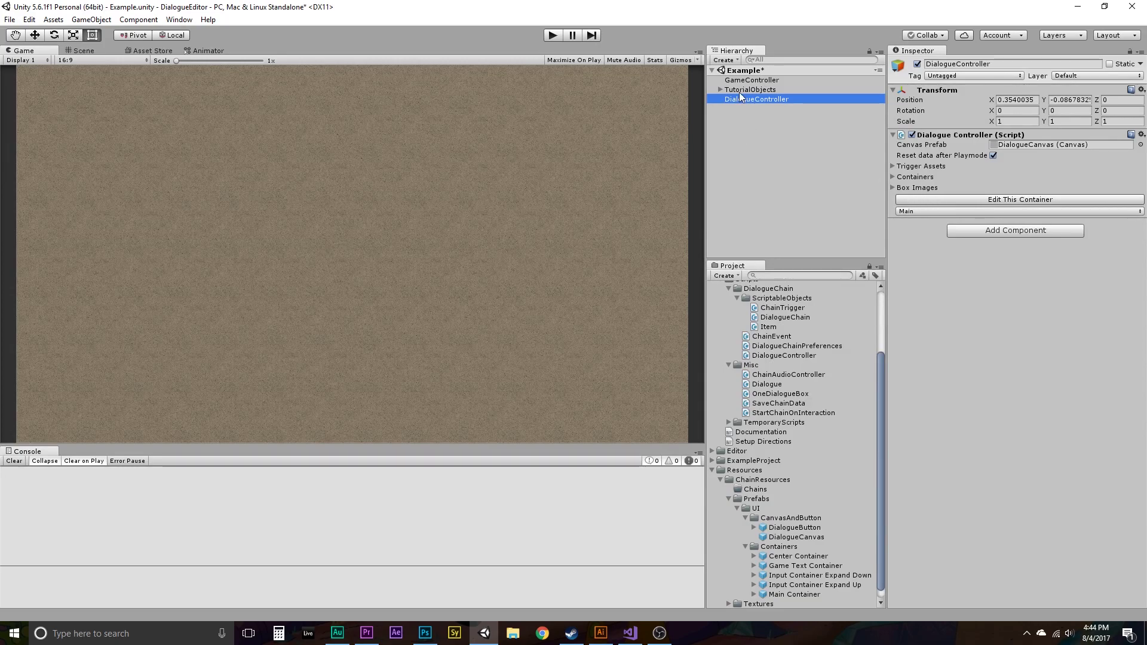
click(915, 199)
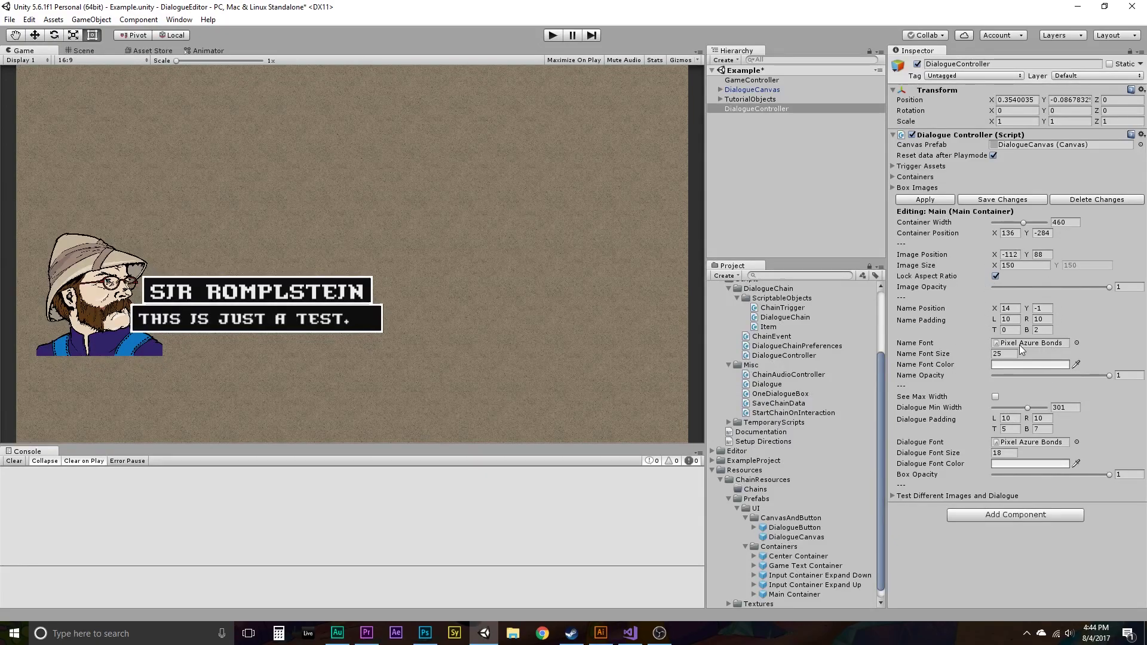
Step: Turn on See Max Width for the Main container, and append a long string of random letters to its test dialogue
drag(1108, 288, 1127, 273)
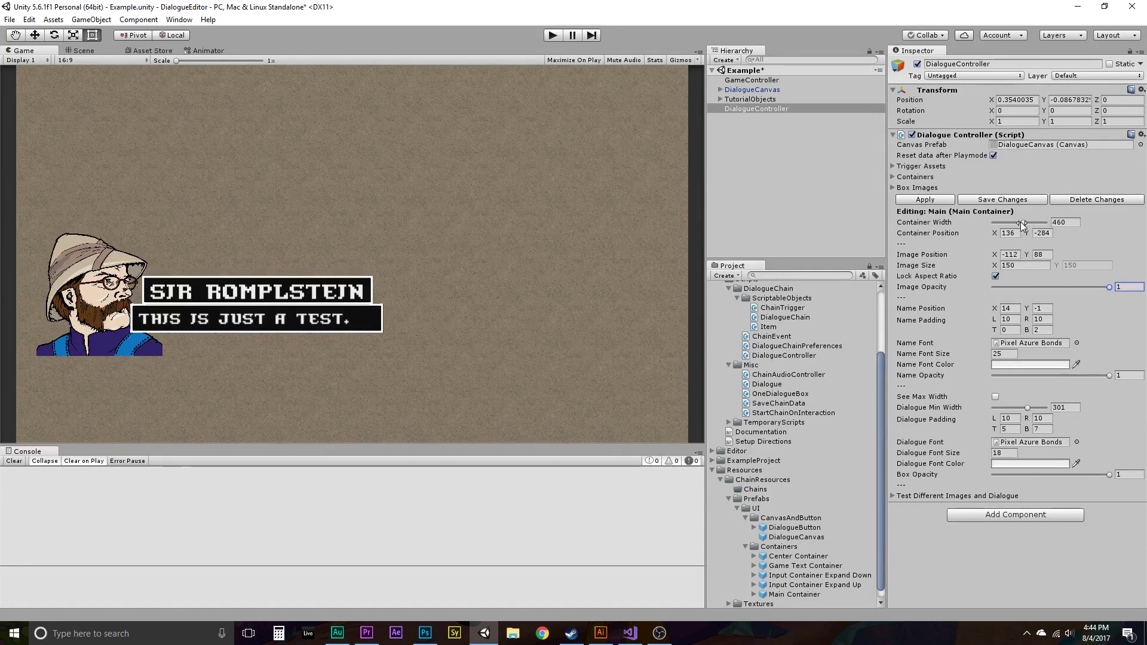
click(994, 397)
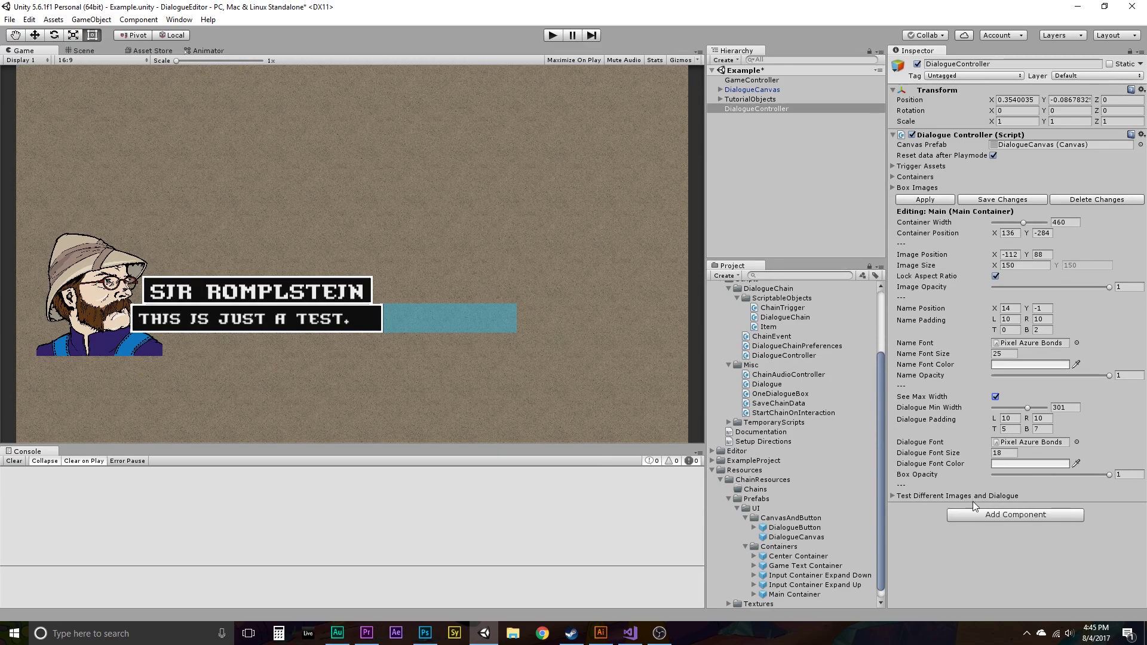
click(892, 496)
click(1032, 532)
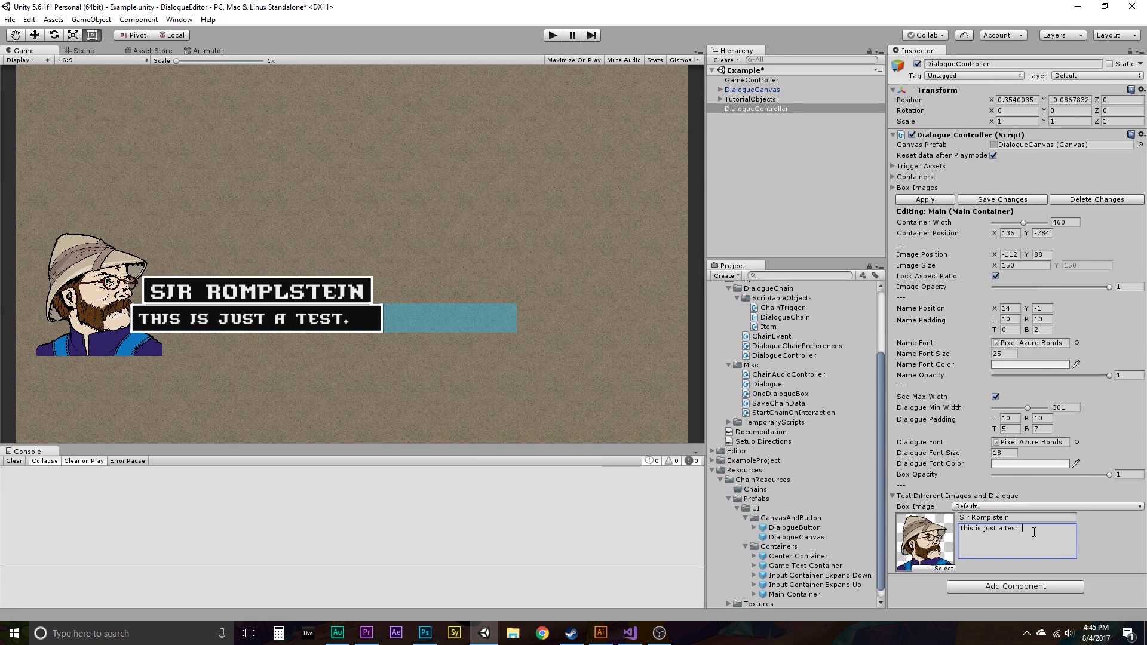
text(joiasjfojdfjdojdsj)
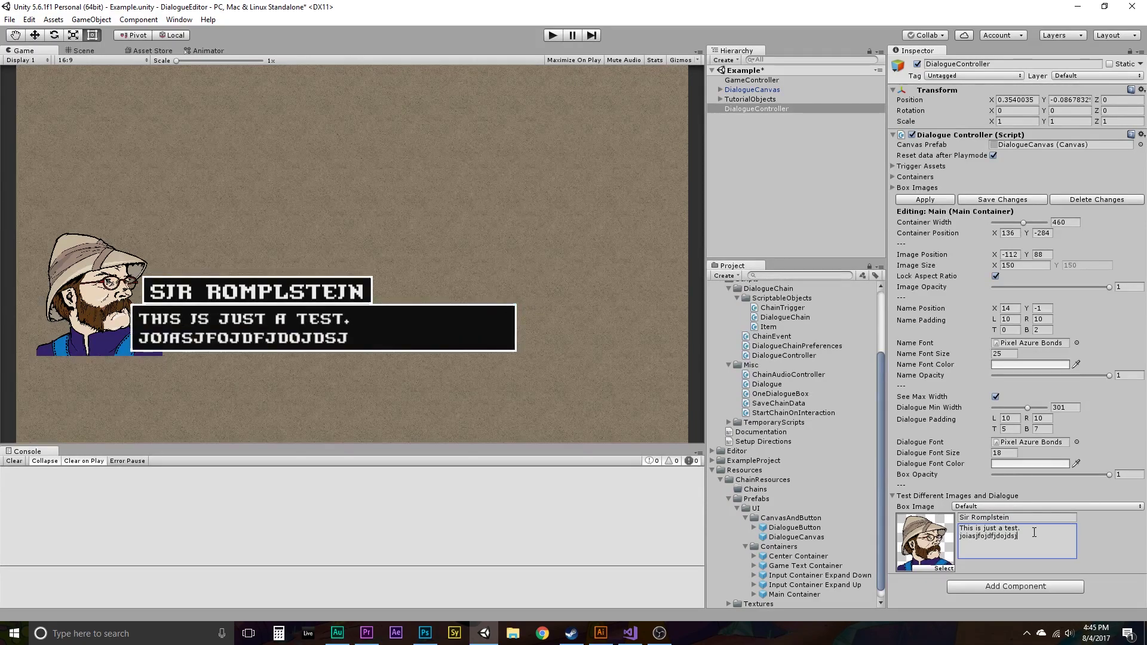
text(djdisojoidsfjoidjsfoijsdifjdoisjfdois)
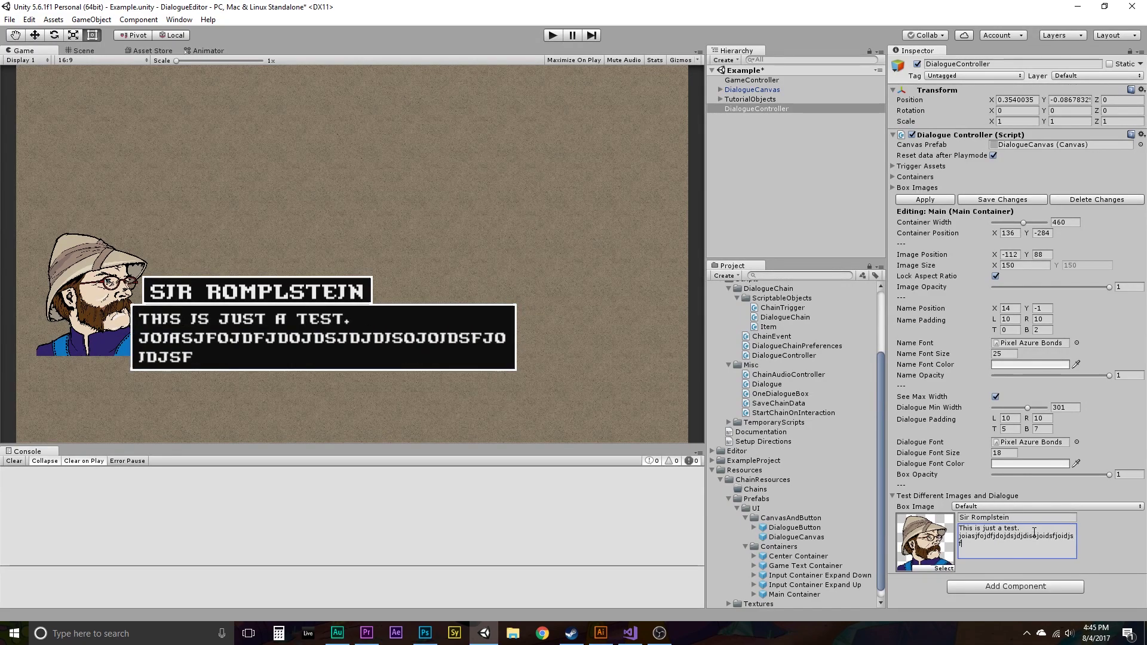
Step: Erase the whole test dialogue, including the random letters, and replace it with "Yes!"
key(BackSpace)
key(BackSpace)
key(BackSpace)
key(BackSpace)
key(BackSpace)
key(BackSpace)
key(BackSpace)
key(BackSpace)
key(BackSpace)
key(BackSpace)
key(BackSpace)
key(BackSpace)
key(BackSpace)
key(BackSpace)
key(BackSpace)
key(BackSpace)
key(BackSpace)
key(BackSpace)
key(BackSpace)
key(BackSpace)
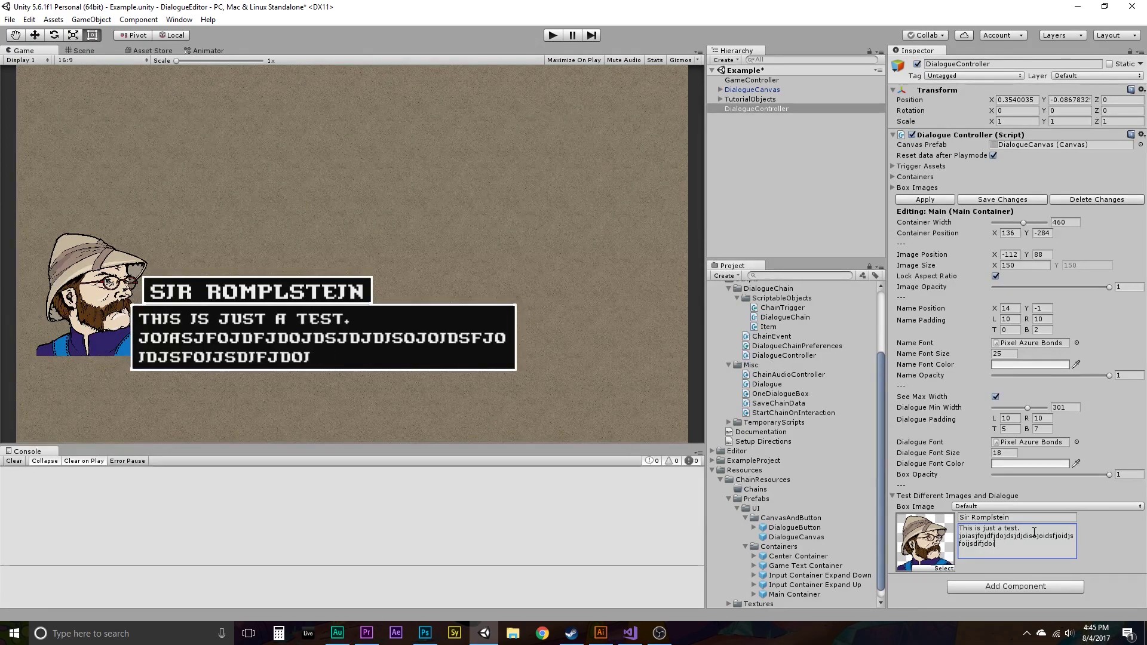
key(BackSpace)
key(BackSpace)
key(BackSpace)
key(BackSpace)
key(BackSpace)
key(BackSpace)
key(BackSpace)
key(BackSpace)
key(BackSpace)
key(BackSpace)
key(BackSpace)
key(BackSpace)
key(BackSpace)
key(BackSpace)
key(BackSpace)
key(BackSpace)
key(BackSpace)
key(BackSpace)
key(BackSpace)
key(BackSpace)
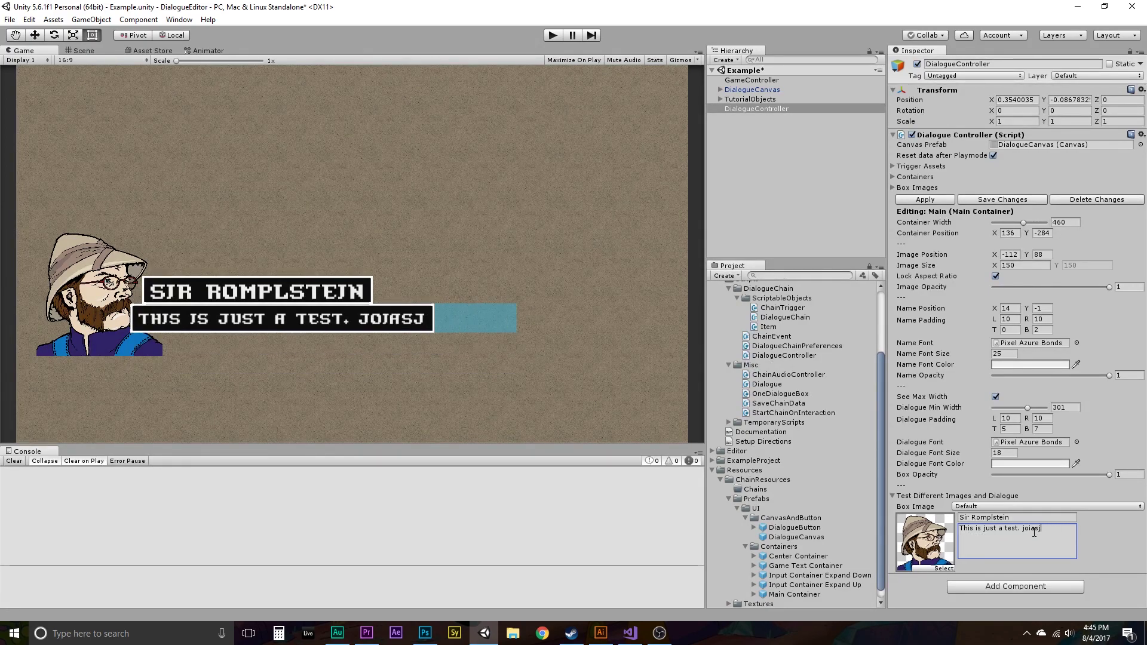
key(BackSpace)
key(BackSpace)
key(BackSpace)
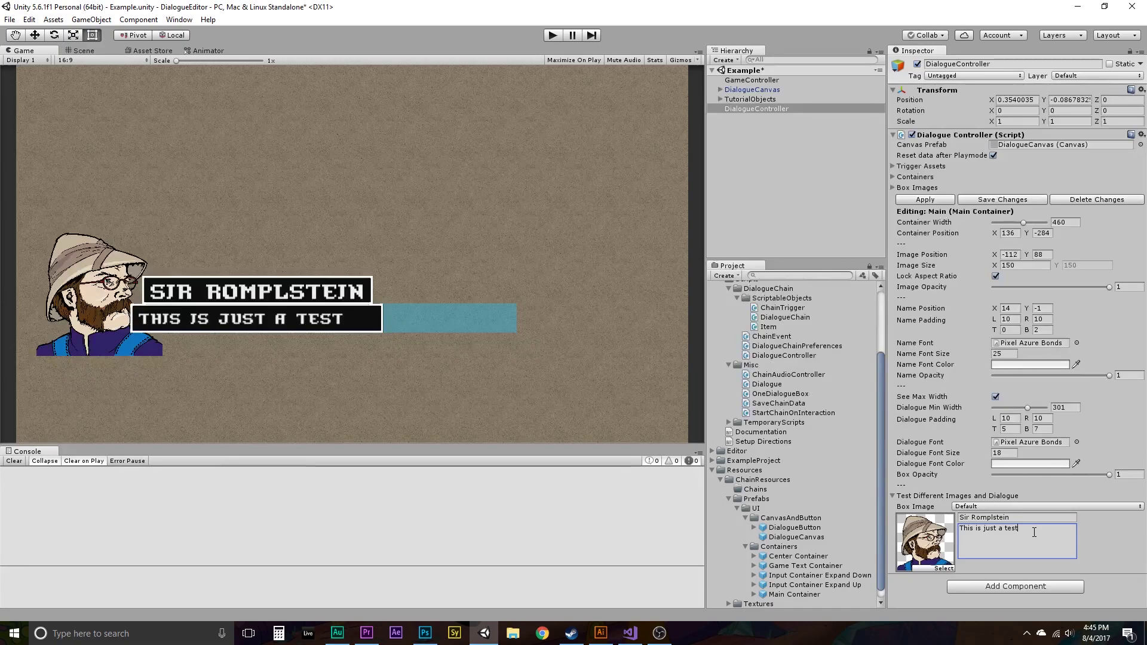
key(BackSpace)
key(BackSpace)
key(BackSpace)
key(BackSpace)
key(BackSpace)
key(BackSpace)
key(BackSpace)
key(BackSpace)
key(BackSpace)
key(BackSpace)
key(BackSpace)
key(BackSpace)
key(BackSpace)
key(BackSpace)
key(BackSpace)
key(BackSpace)
key(BackSpace)
key(BackSpace)
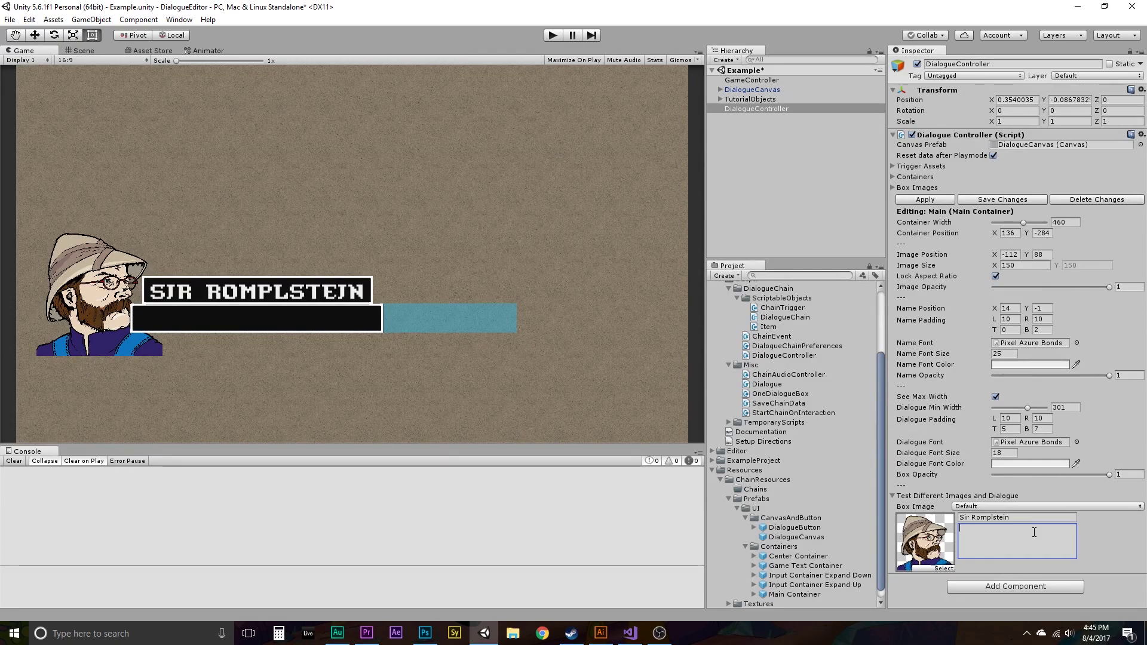
text(Yes!)
Step: Lower the dialogue minimum width to 0, and raise it again to 296
drag(1027, 407, 903, 407)
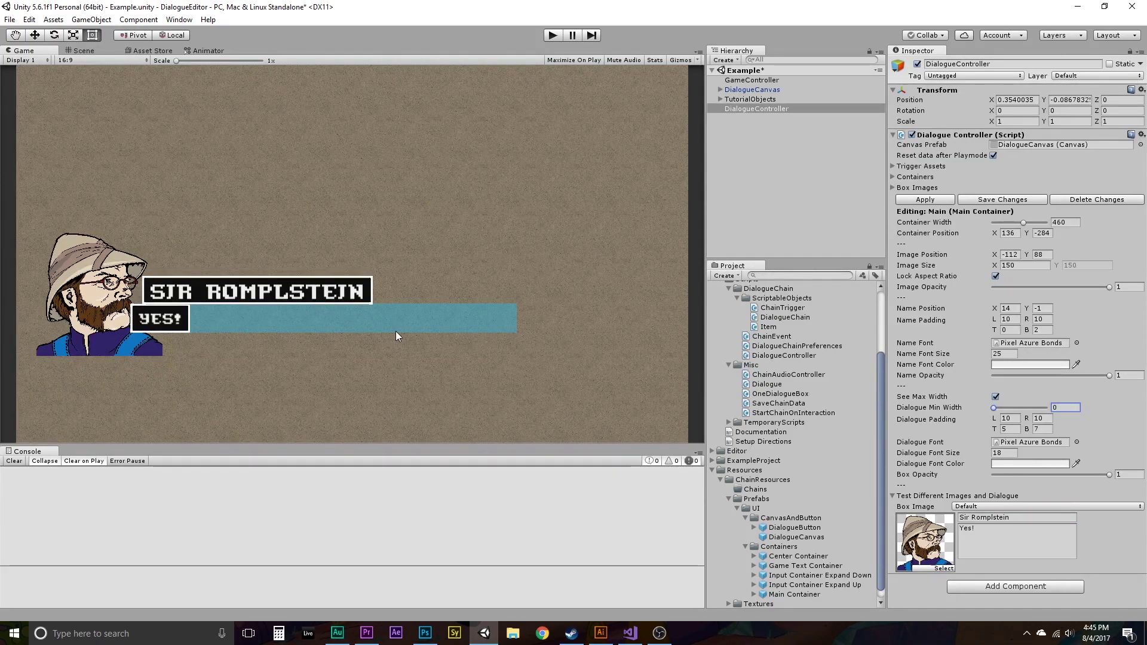
drag(994, 408, 1027, 407)
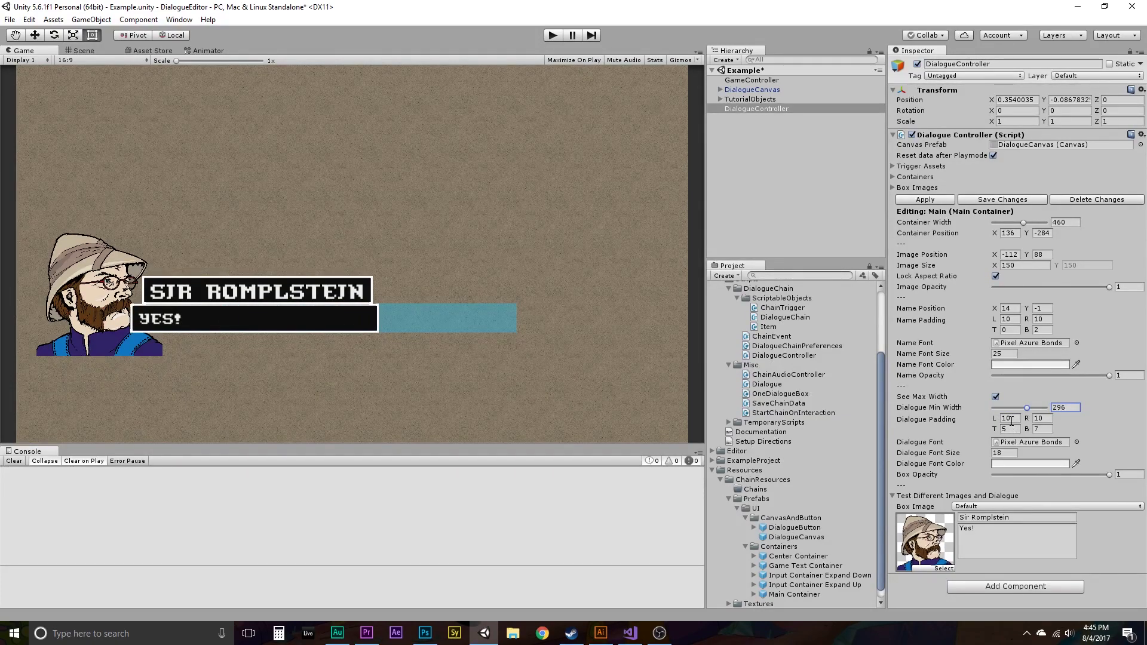
Step: Try a left dialogue padding of 20 and of 100, and set the top dialogue padding to 100
click(1010, 419)
text(20)
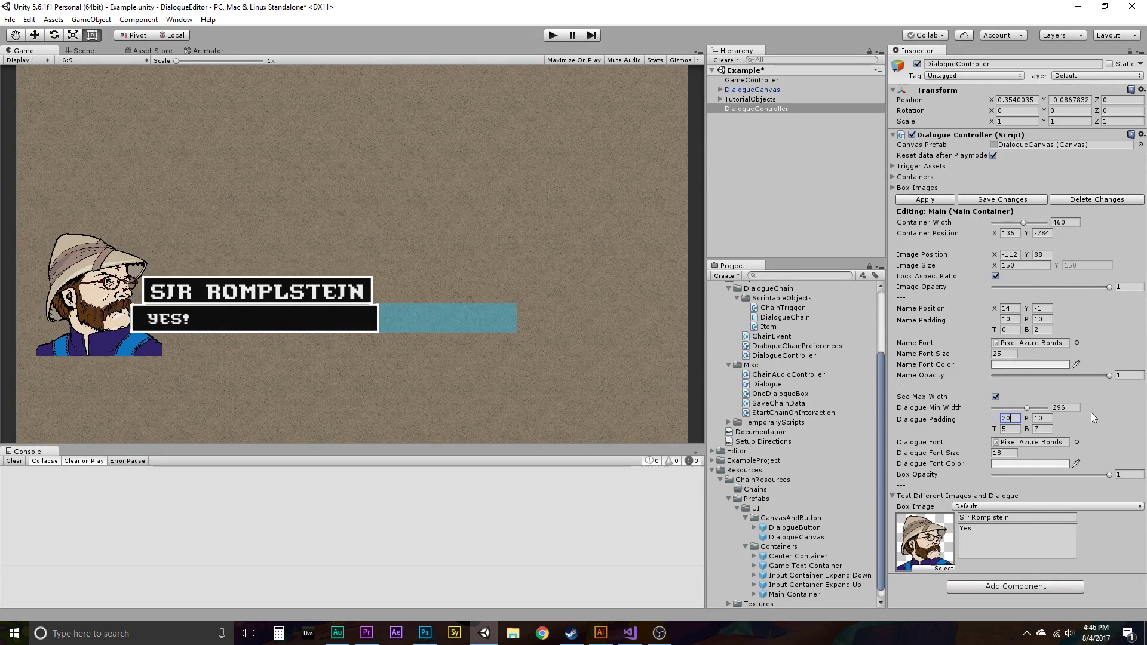
key(BackSpace)
key(BackSpace)
text(100)
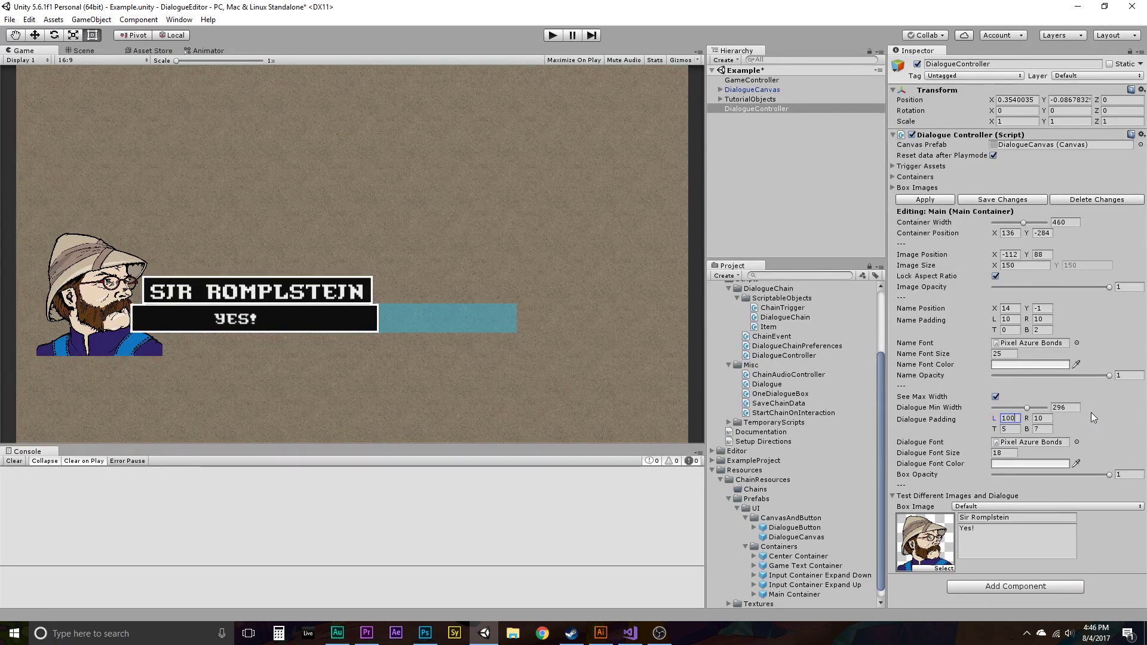
key(Tab)
key(Tab)
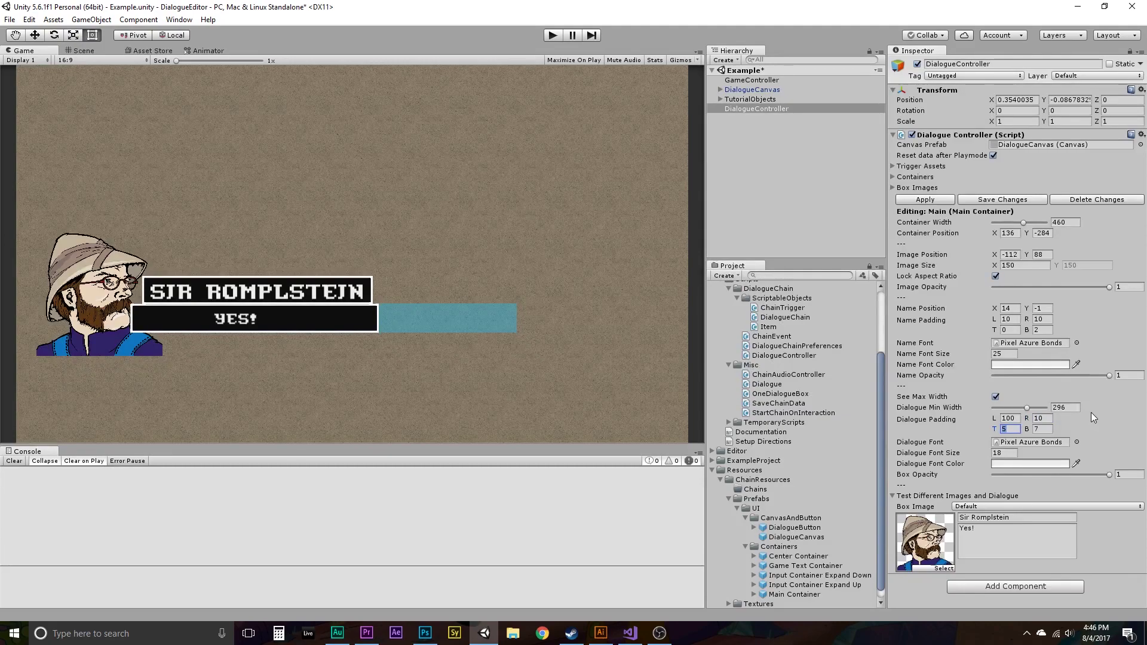
text(100)
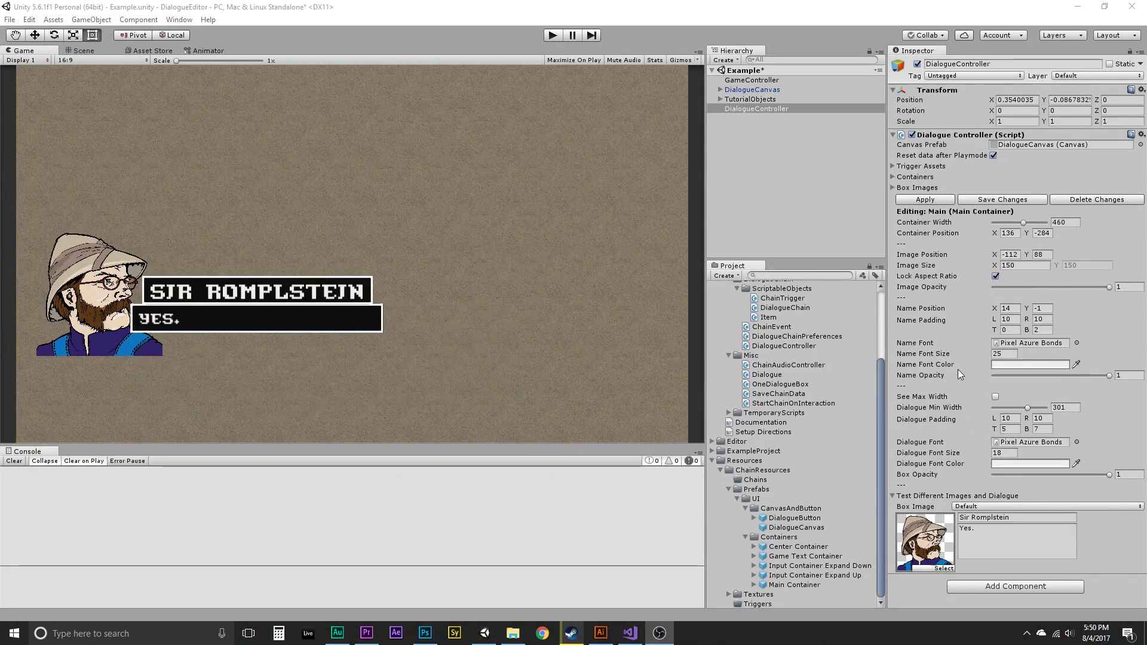
Step: Expand the ExampleProject folder and assign its Dragonfly font as the name font
click(713, 451)
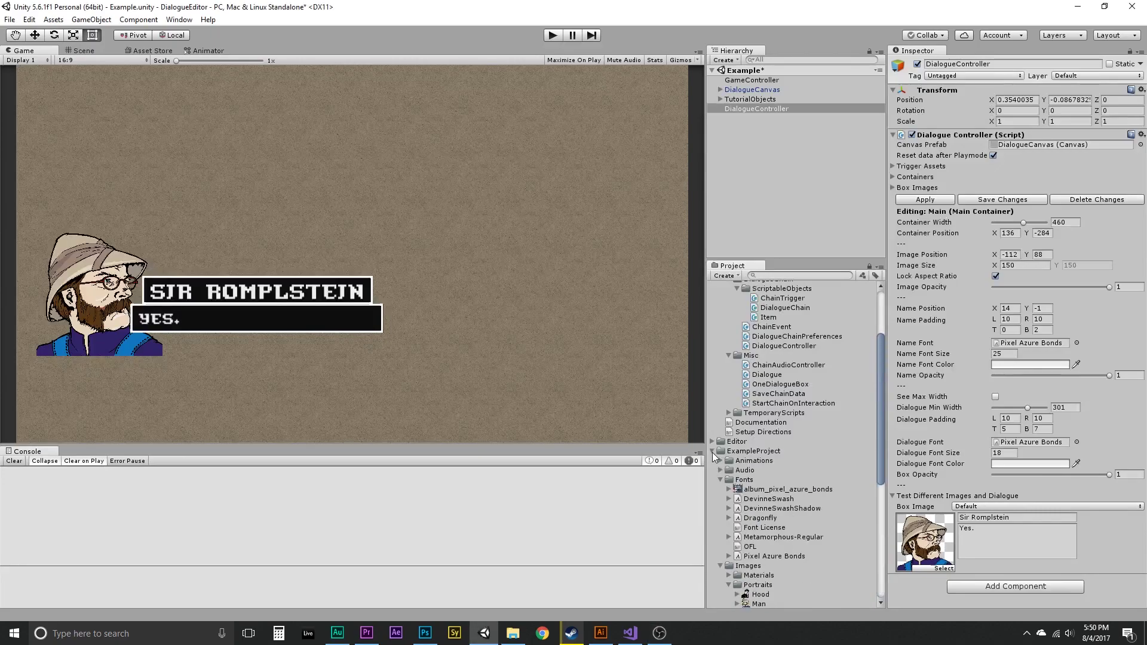
click(759, 520)
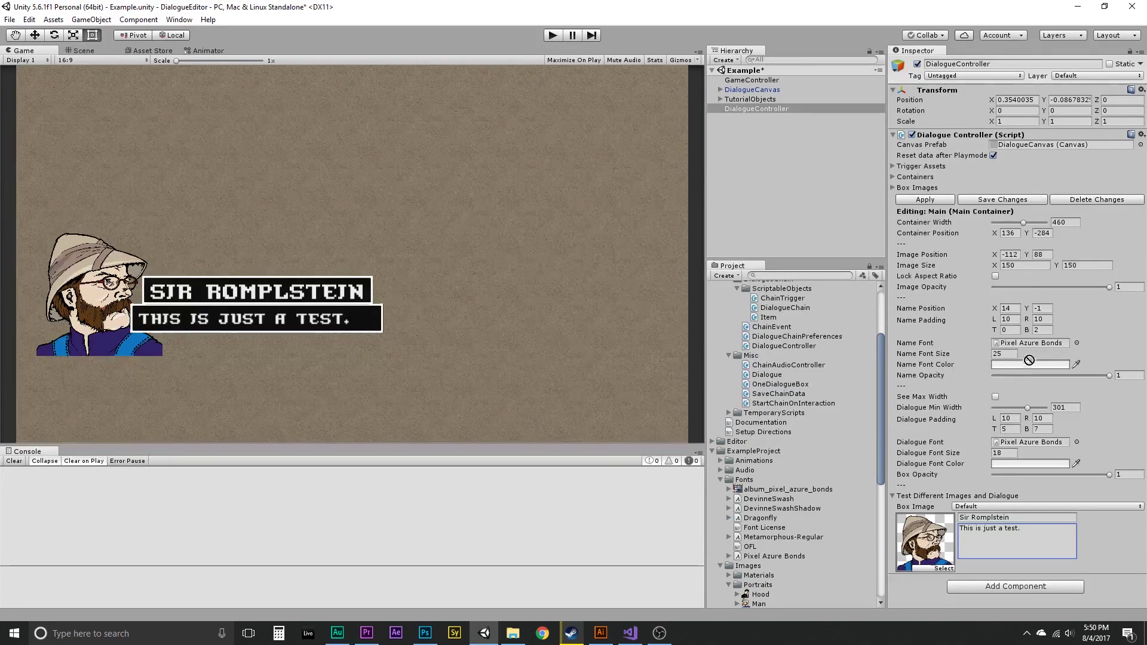
drag(760, 518, 1024, 342)
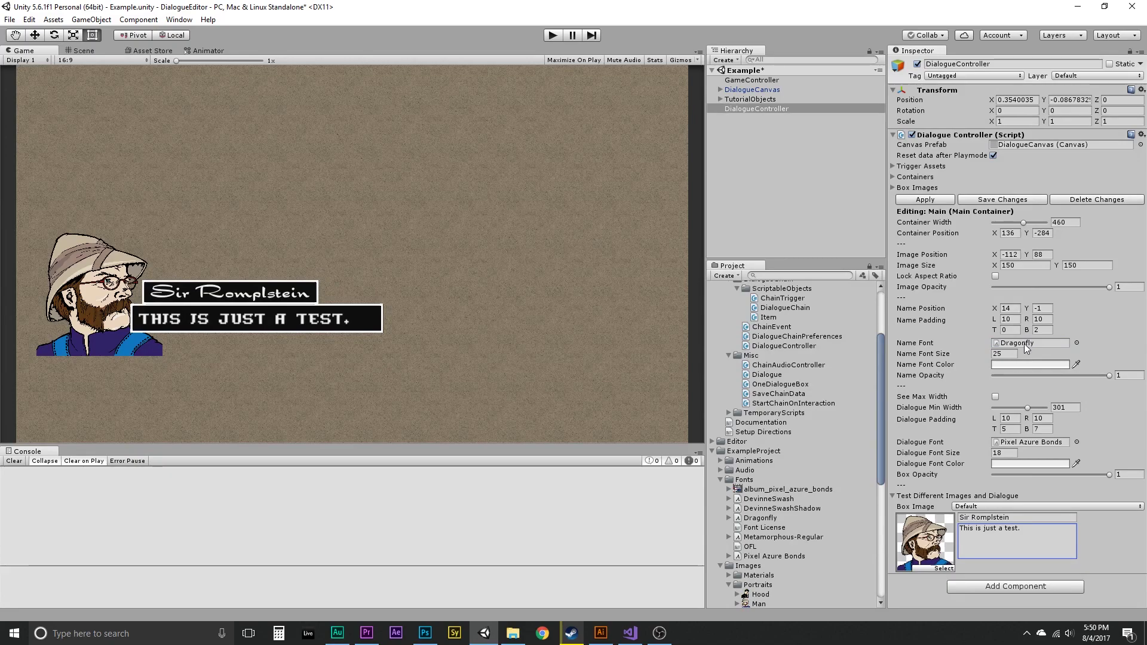
Step: Set the name font to Pixel Azure Bonds
click(1076, 343)
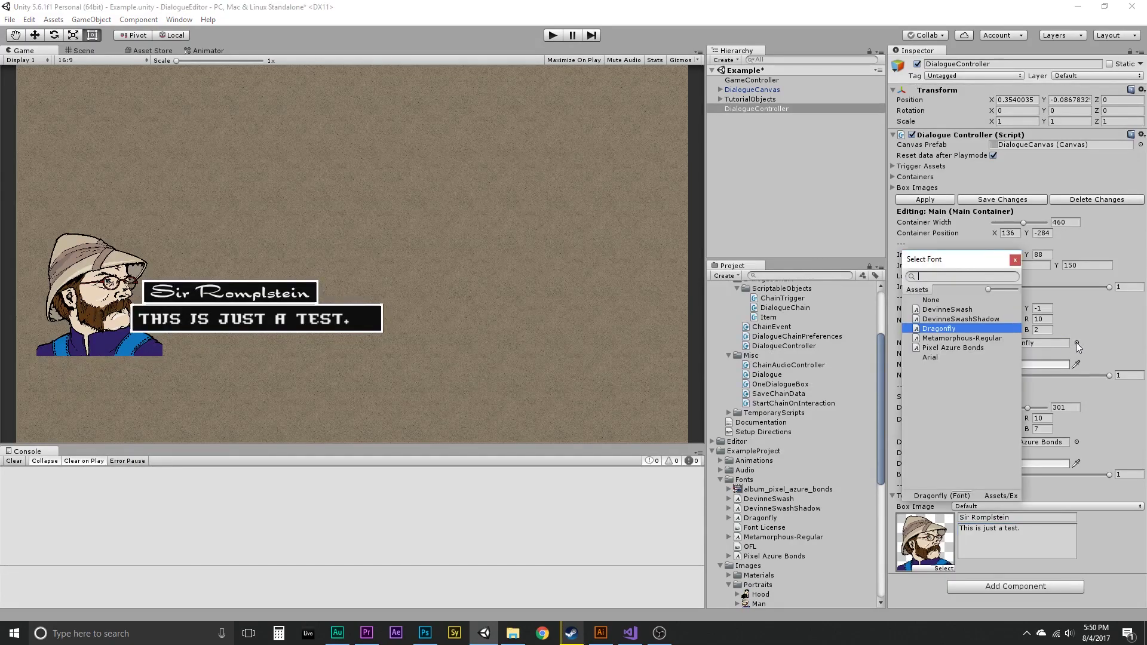
click(935, 349)
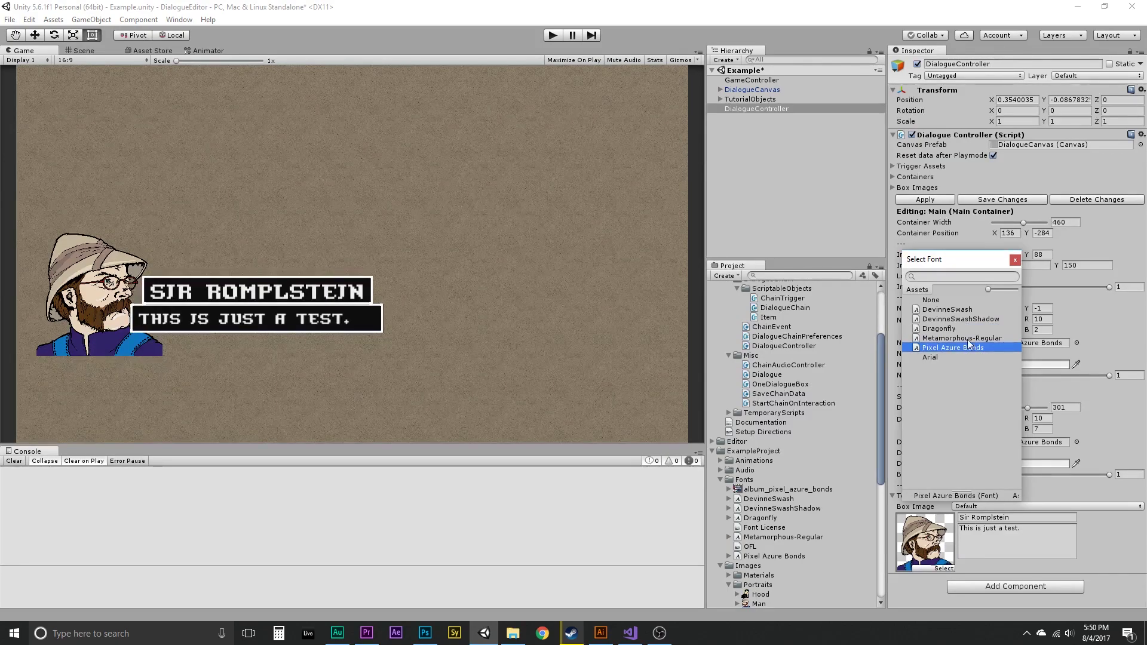
click(1014, 261)
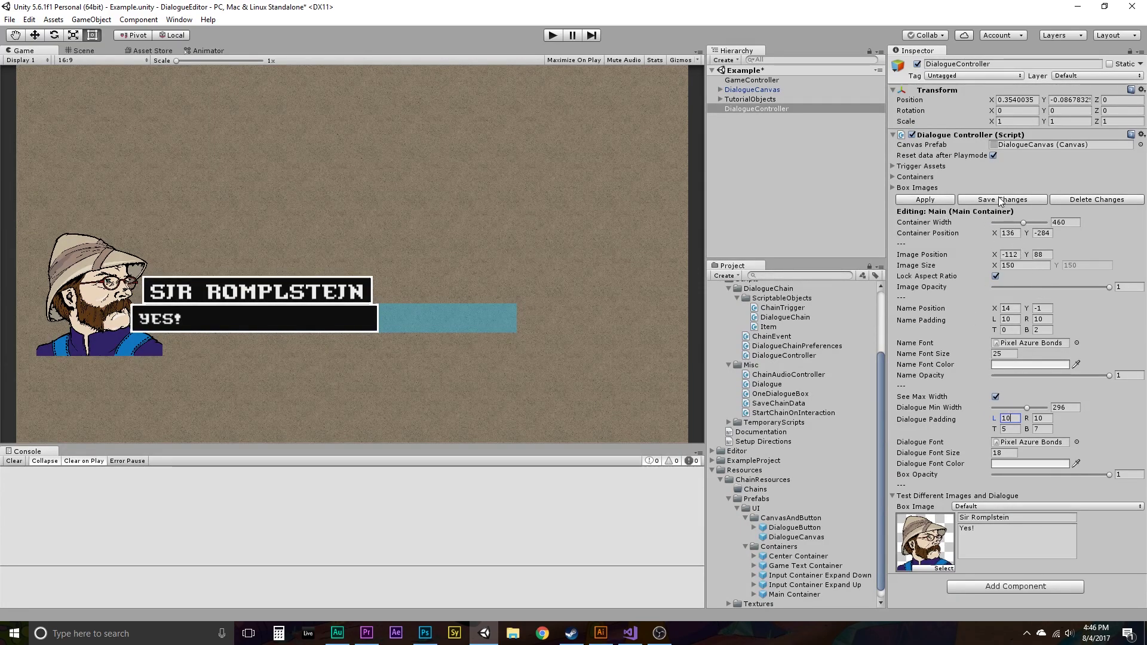
Step: Discard the changes to the Main container, and open the Game Text container for editing
click(1084, 199)
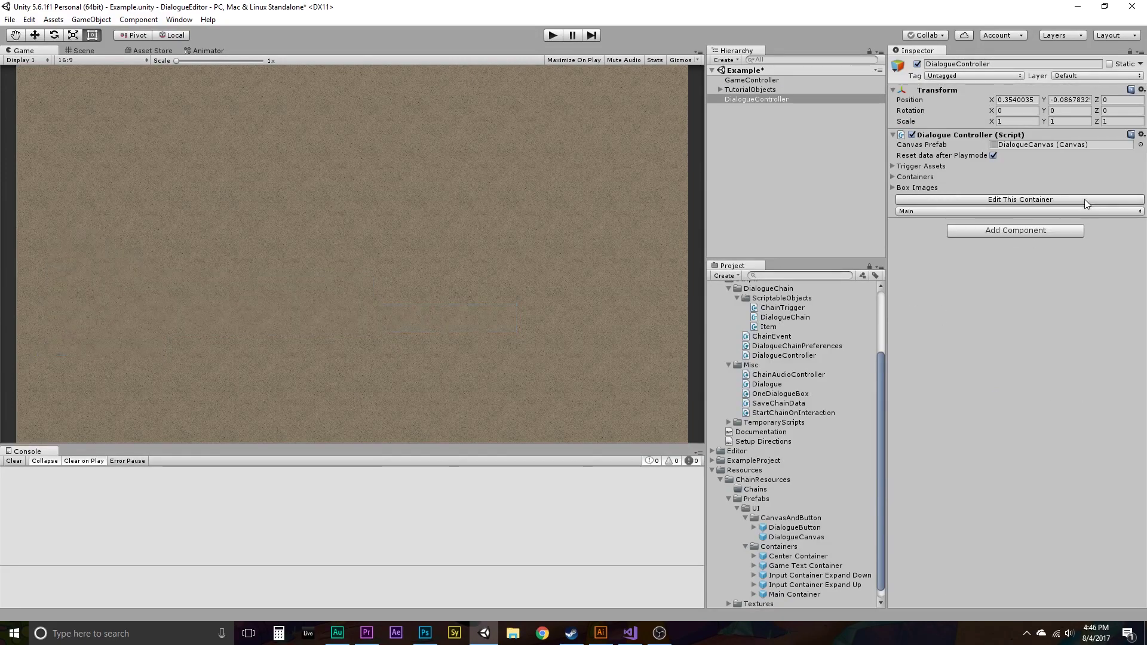
click(991, 212)
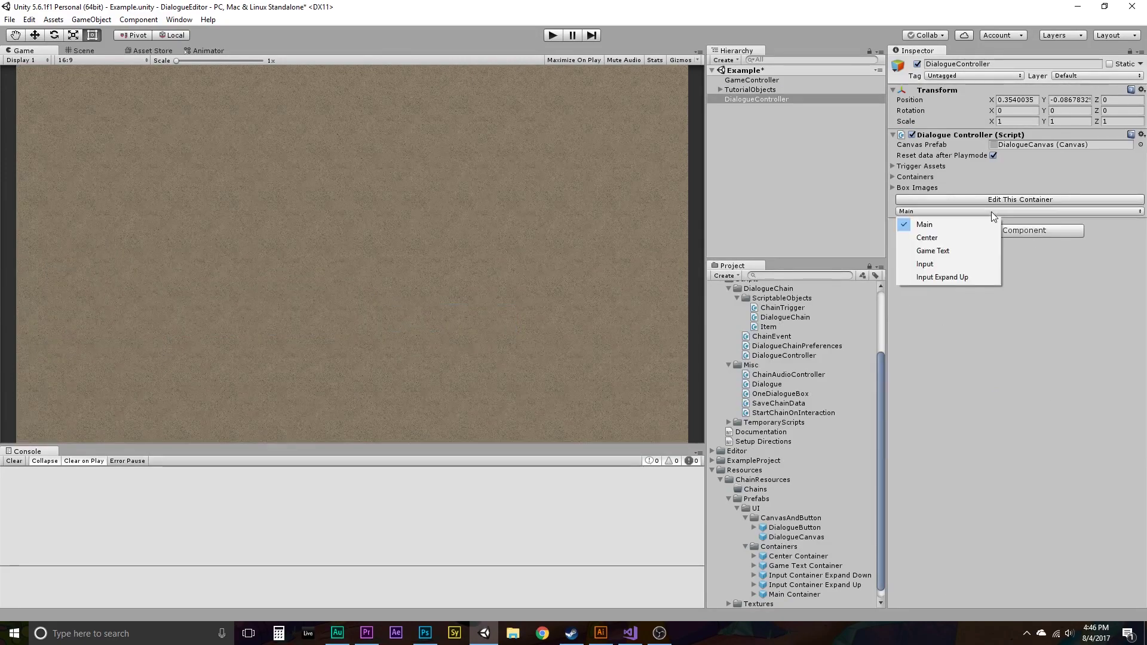
click(963, 250)
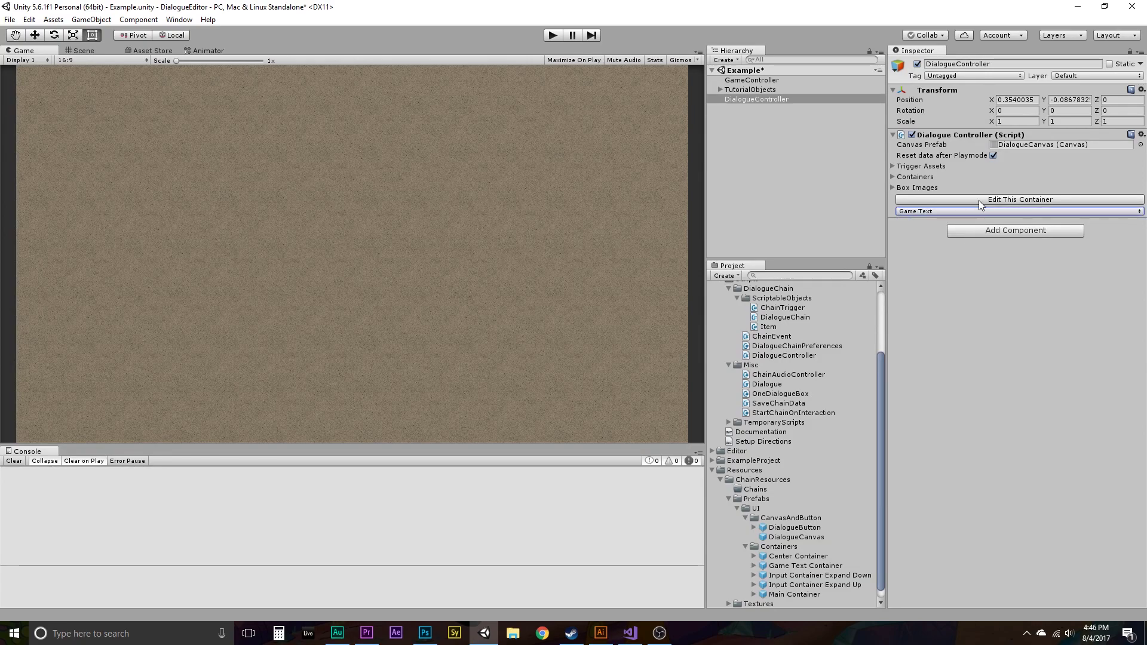
click(978, 199)
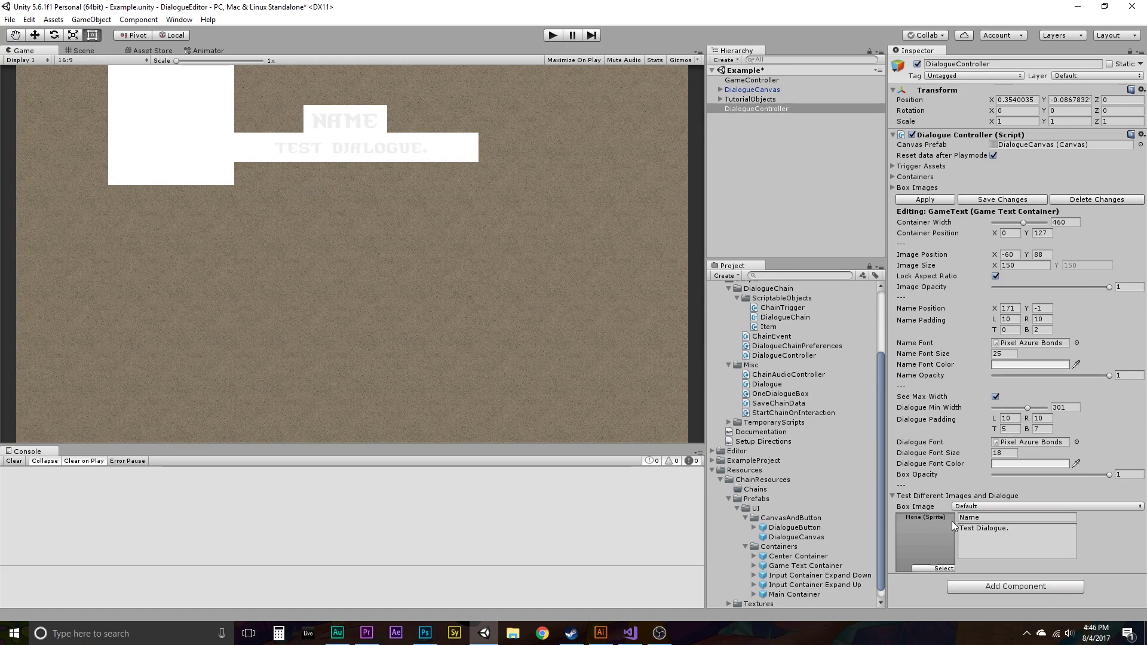
Step: Switch the Game Text container's box image to another option and set it back to Default
click(988, 505)
click(984, 531)
click(986, 507)
click(984, 518)
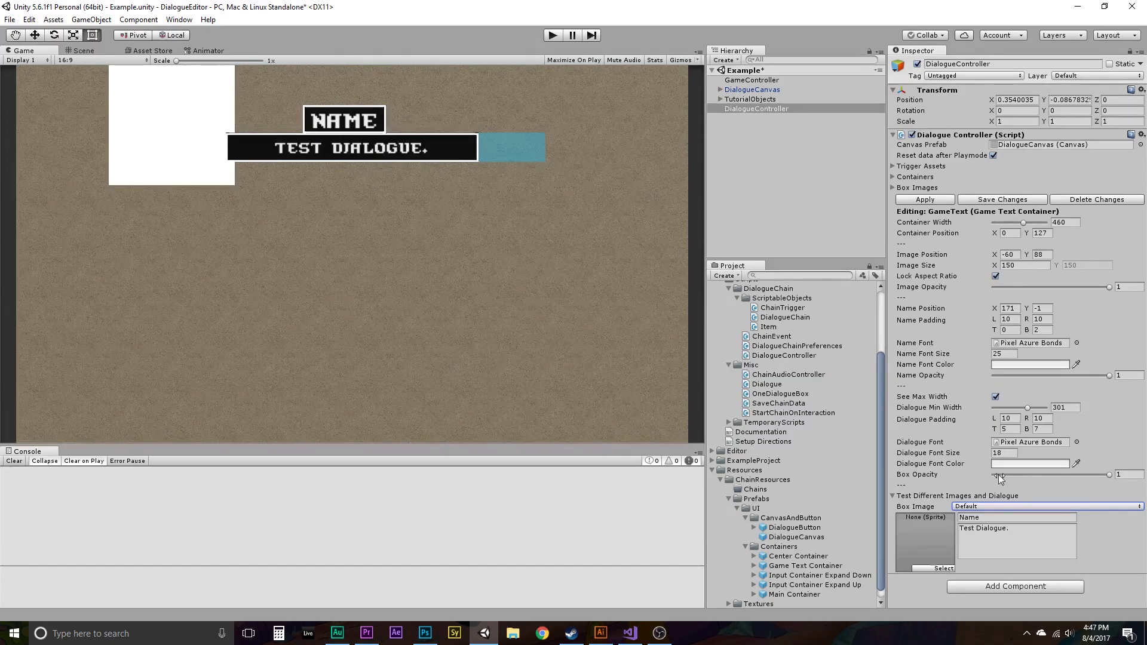
Step: Retype the Game Text container's test dialogue as "Test Dialogue"
click(1022, 528)
text(T)
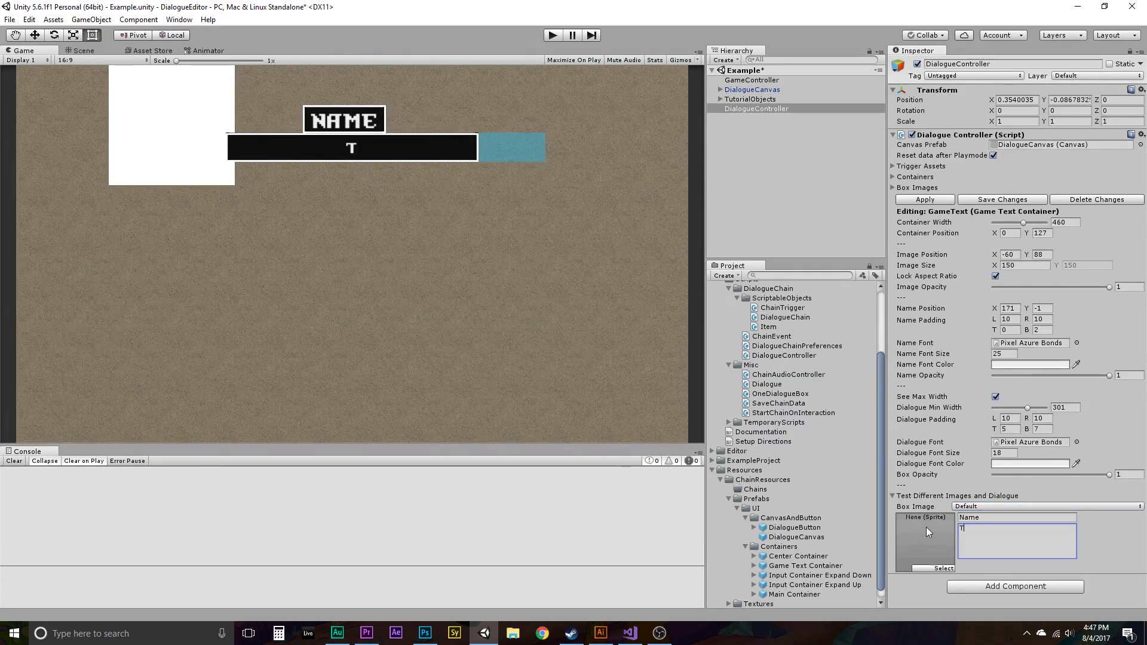
text(est)
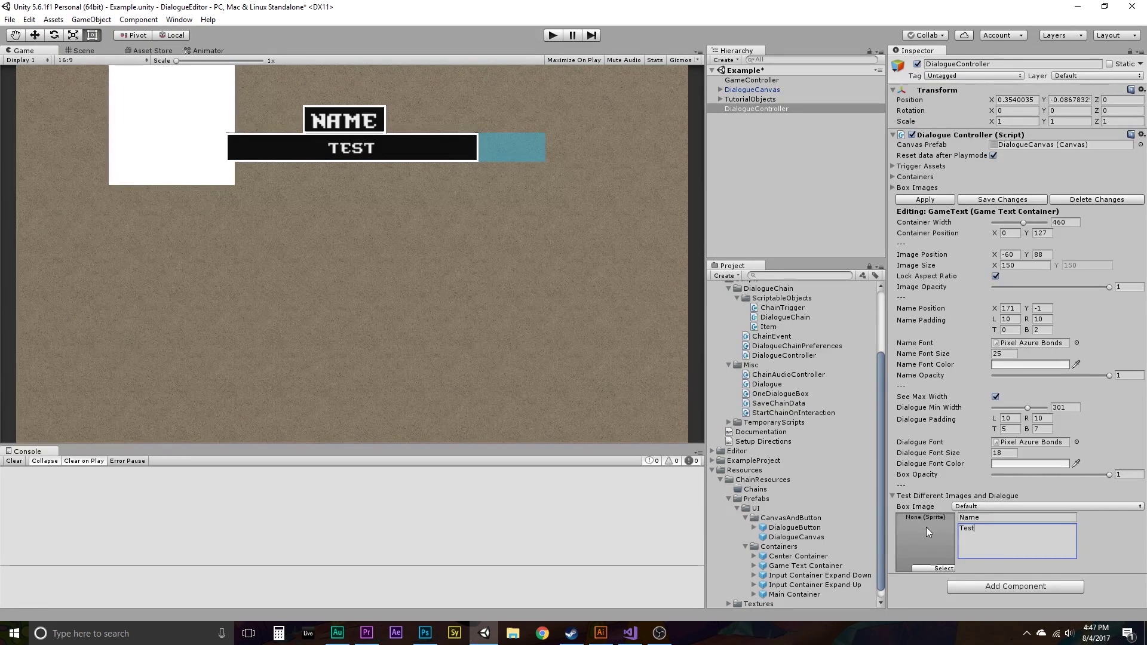
text( Dialogue)
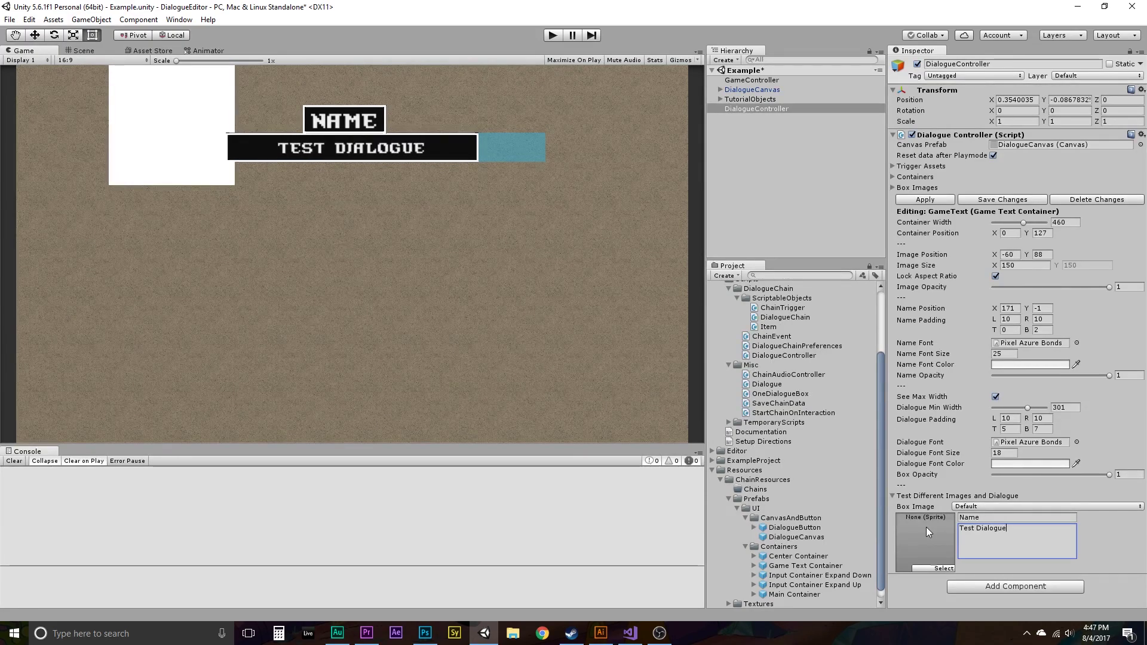
Step: Finish editing the Game Text container and open the Input container for editing
click(1023, 202)
click(980, 211)
click(927, 265)
click(938, 211)
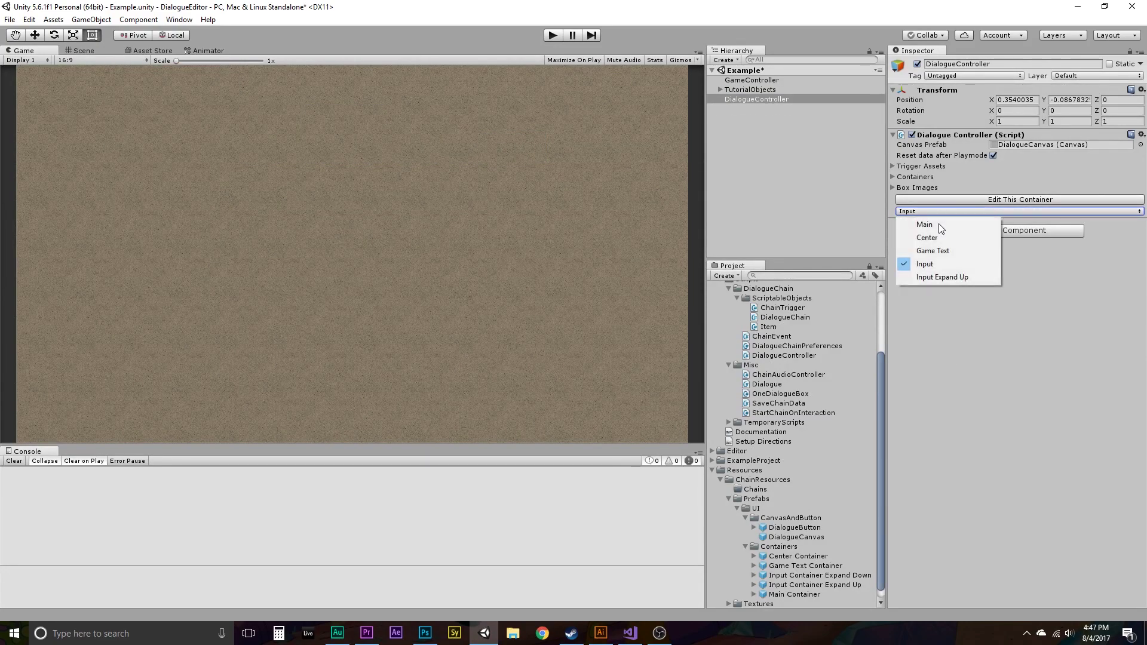
click(951, 201)
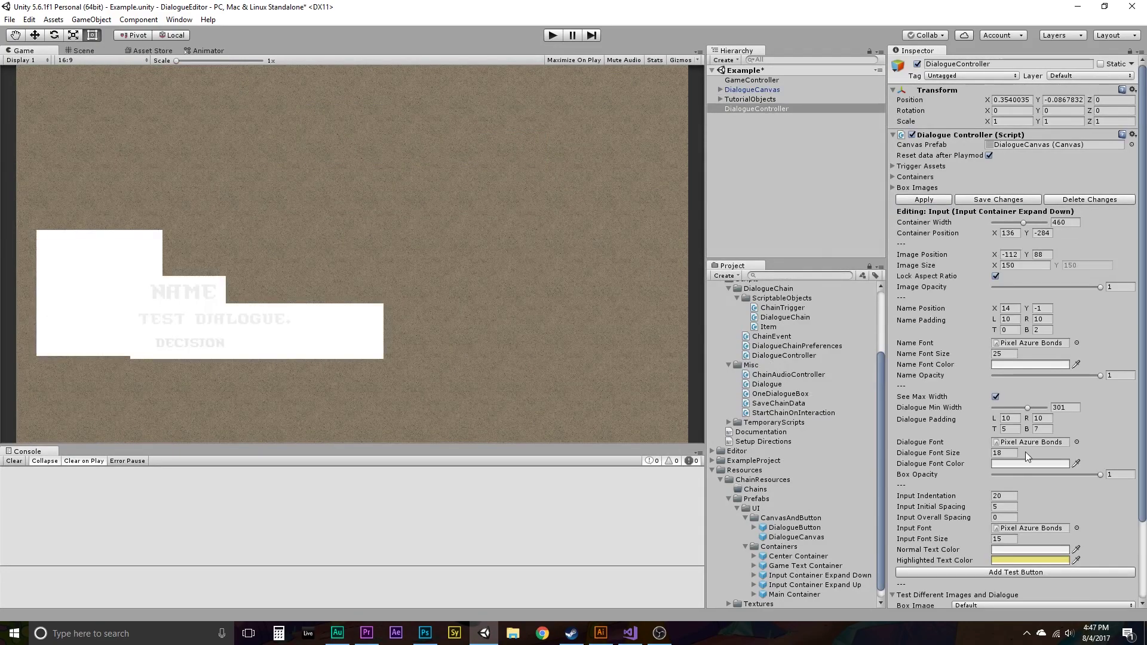
Step: Switch the Input container's test box image to Intense and back to Default, and choose the Man sprite as its test image
scroll(1025, 447, down, 3)
click(975, 512)
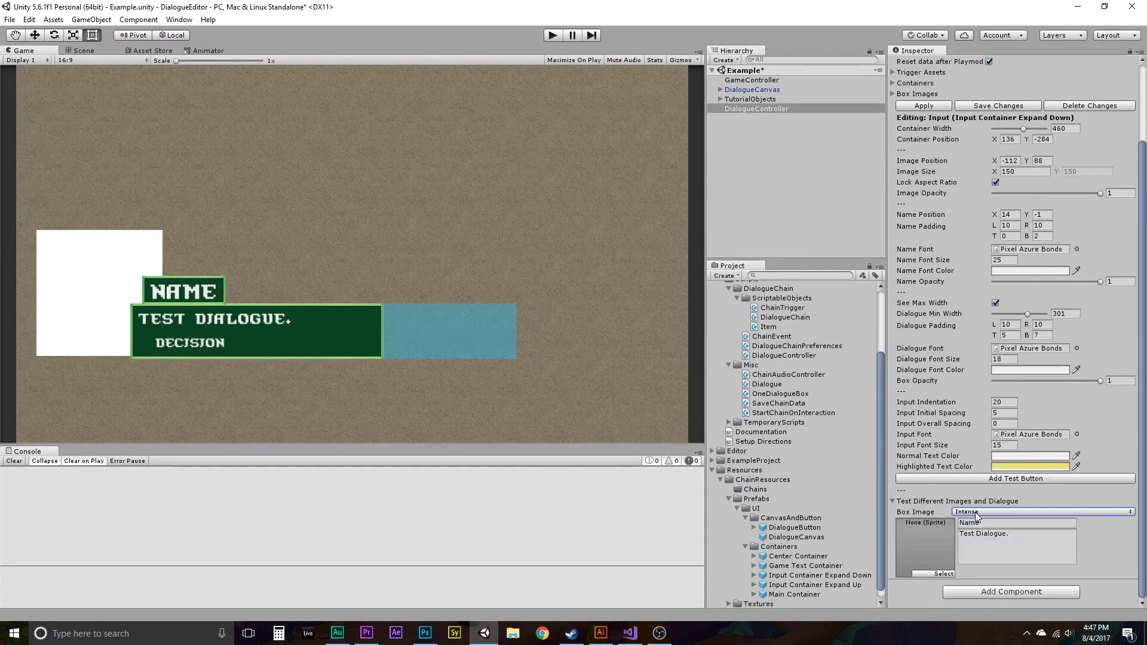
click(935, 574)
scroll(948, 359, down, 15)
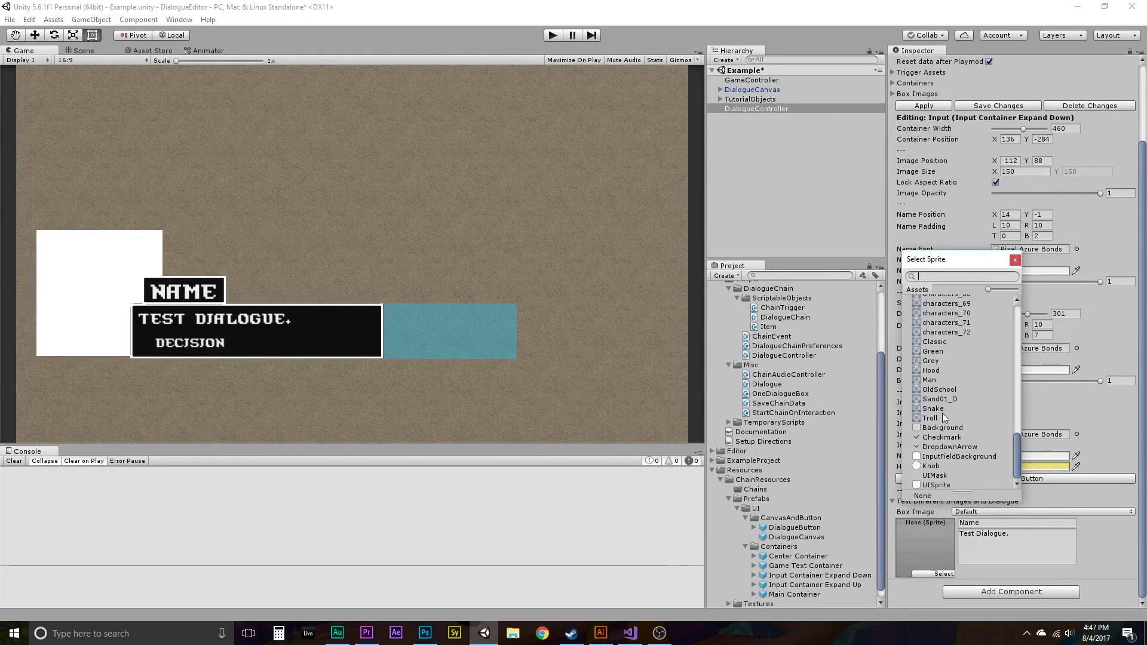
click(932, 380)
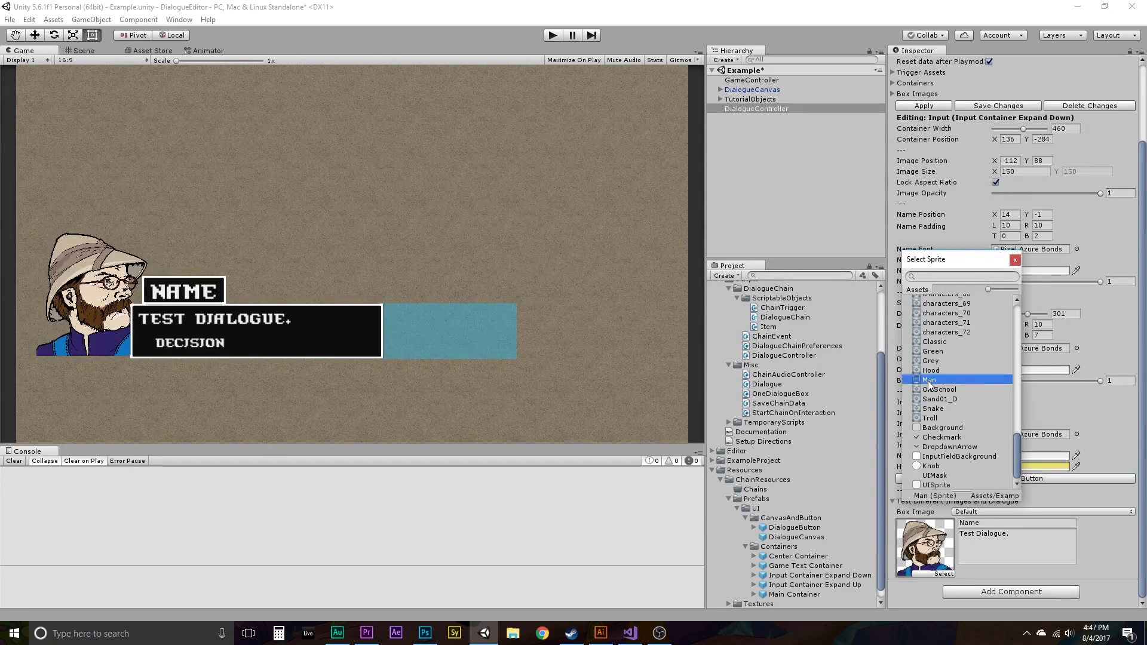
click(1015, 260)
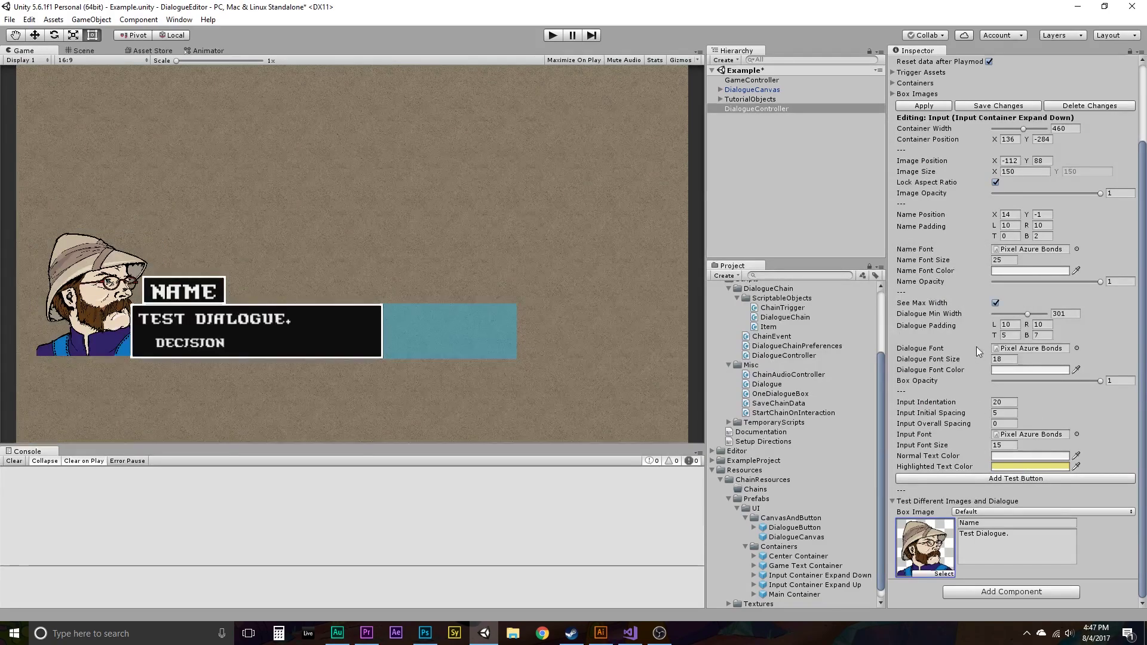
Step: Add three more test decision buttons to the Input container
click(979, 478)
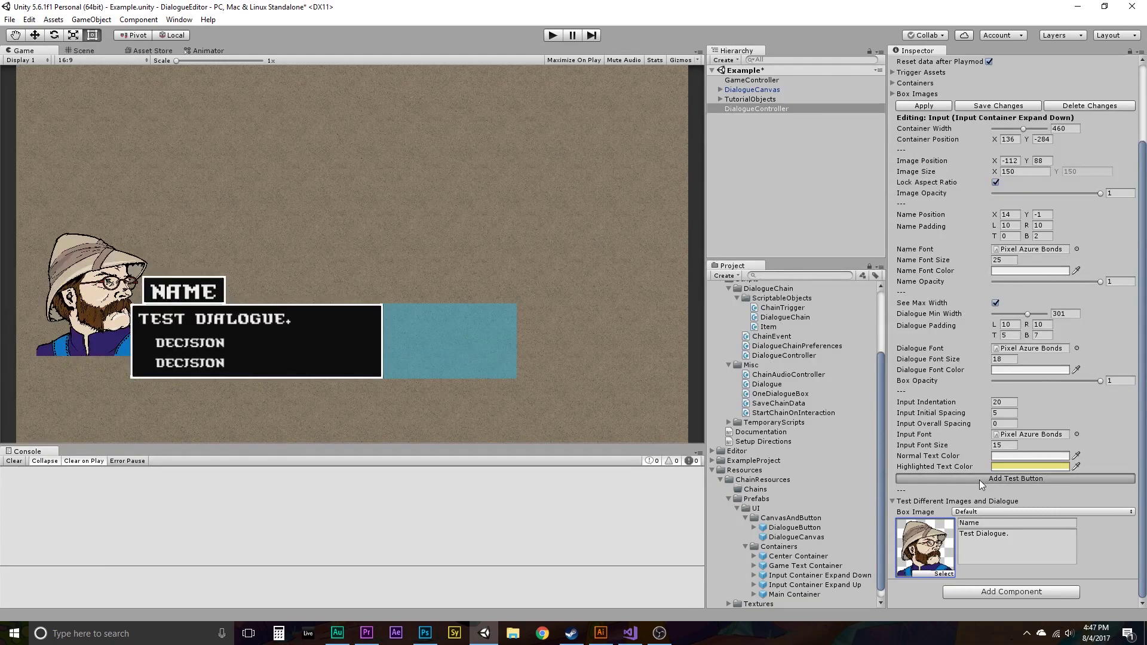
click(979, 479)
click(980, 479)
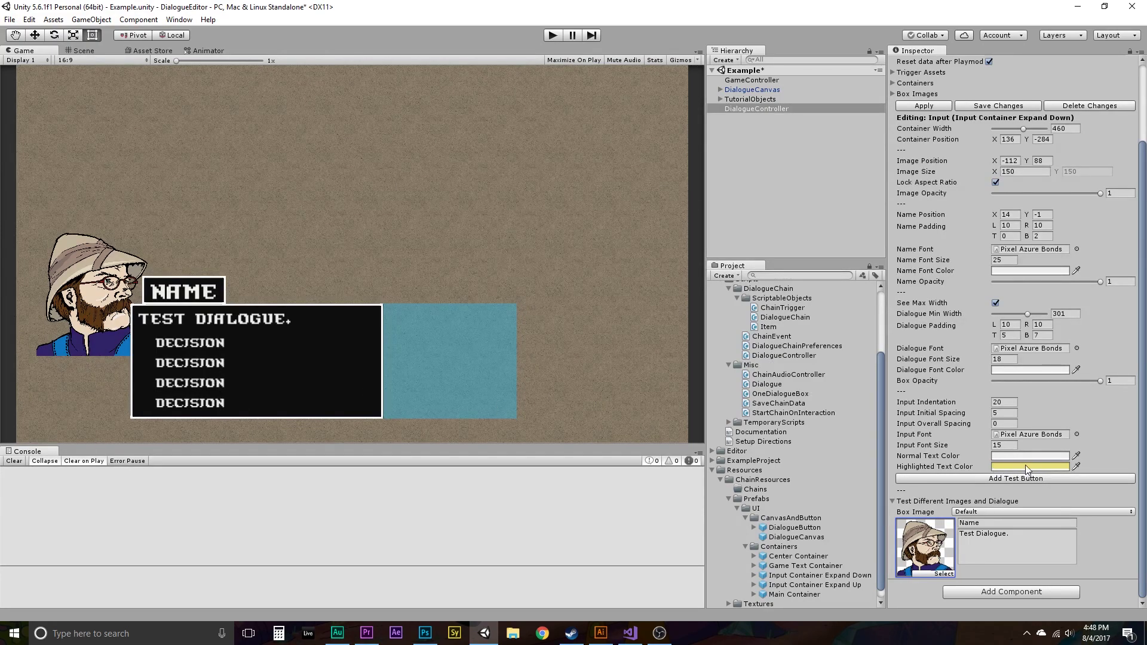
Step: Discard the Input container's changes, and expand the DialogueController's Containers and Box Images lists
scroll(948, 393, up, 3)
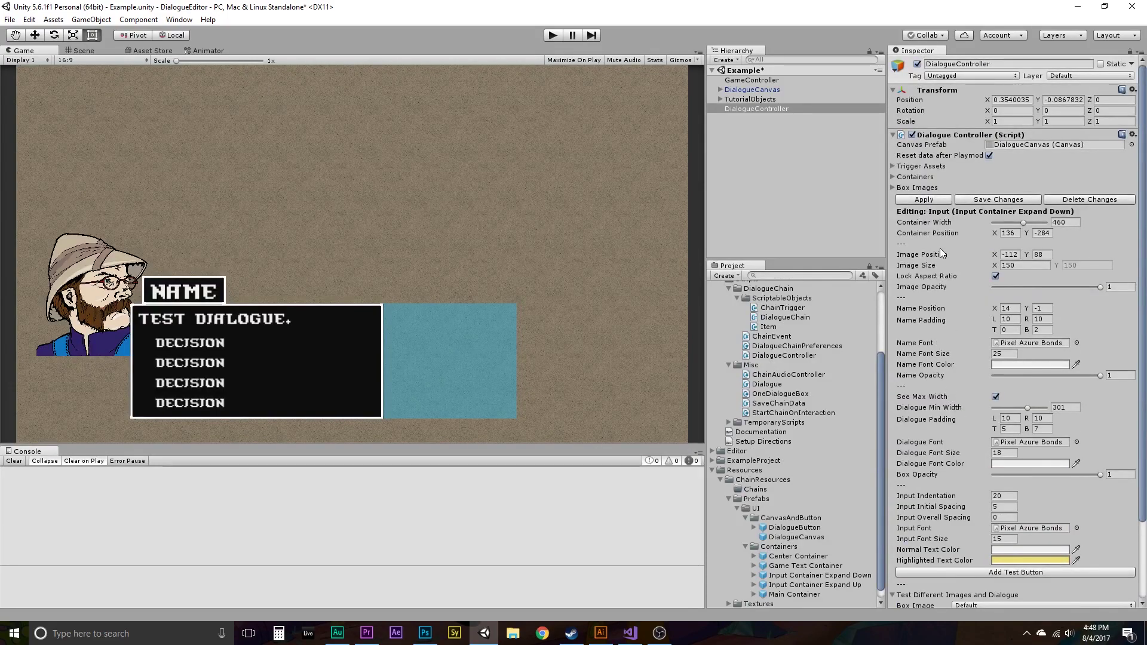
click(1058, 199)
click(892, 177)
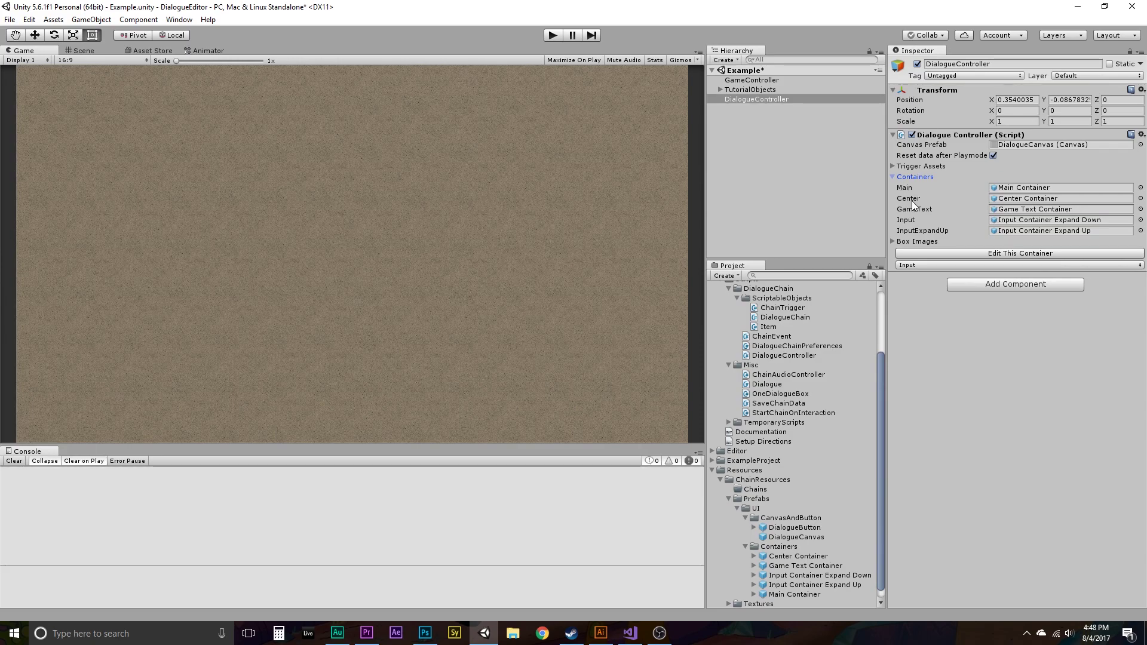
click(915, 241)
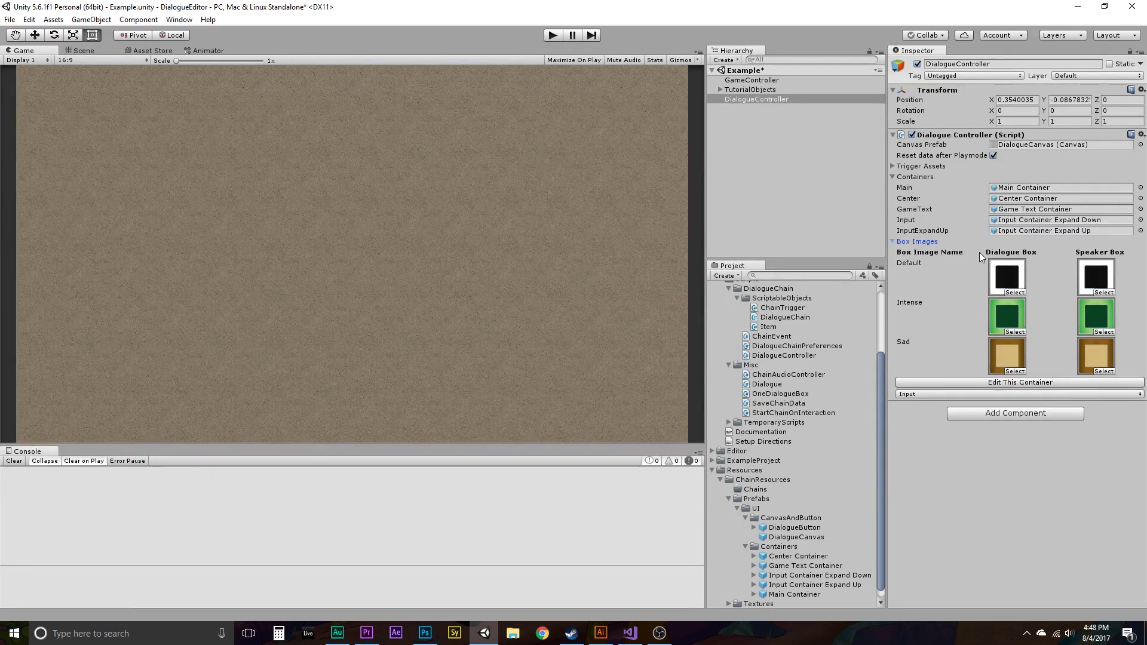
Step: Open the DialogueChainPreferences script in Visual Studio and highlight the entries of the ContainerType and BoxImage enums
click(815, 345)
double_click(816, 345)
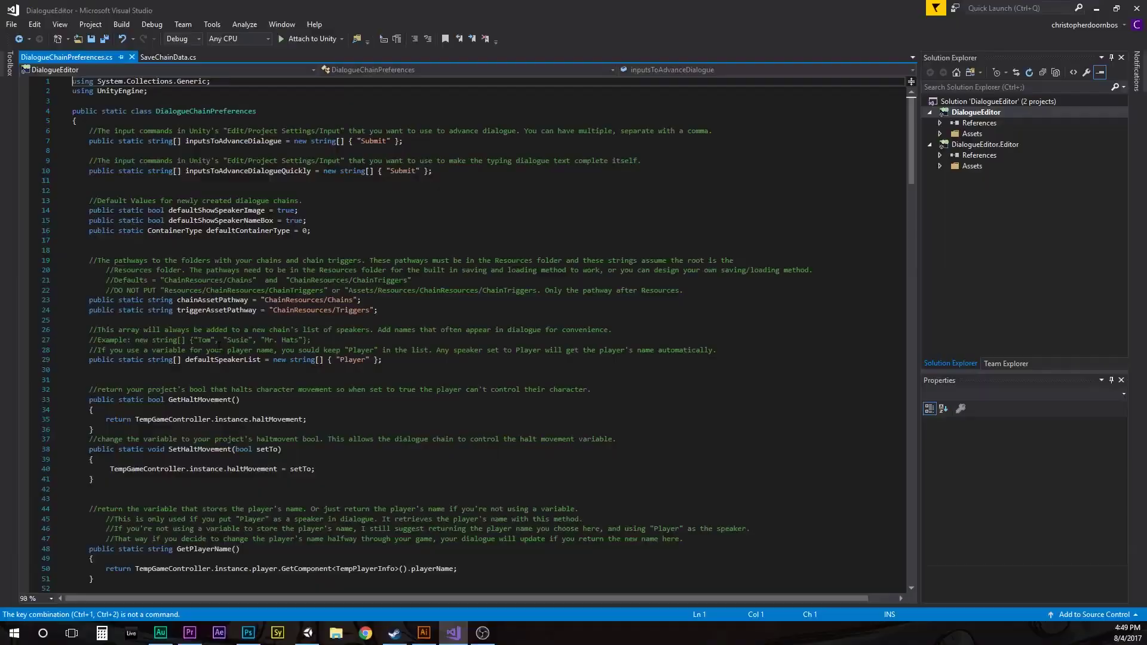
scroll(391, 428, down, 20)
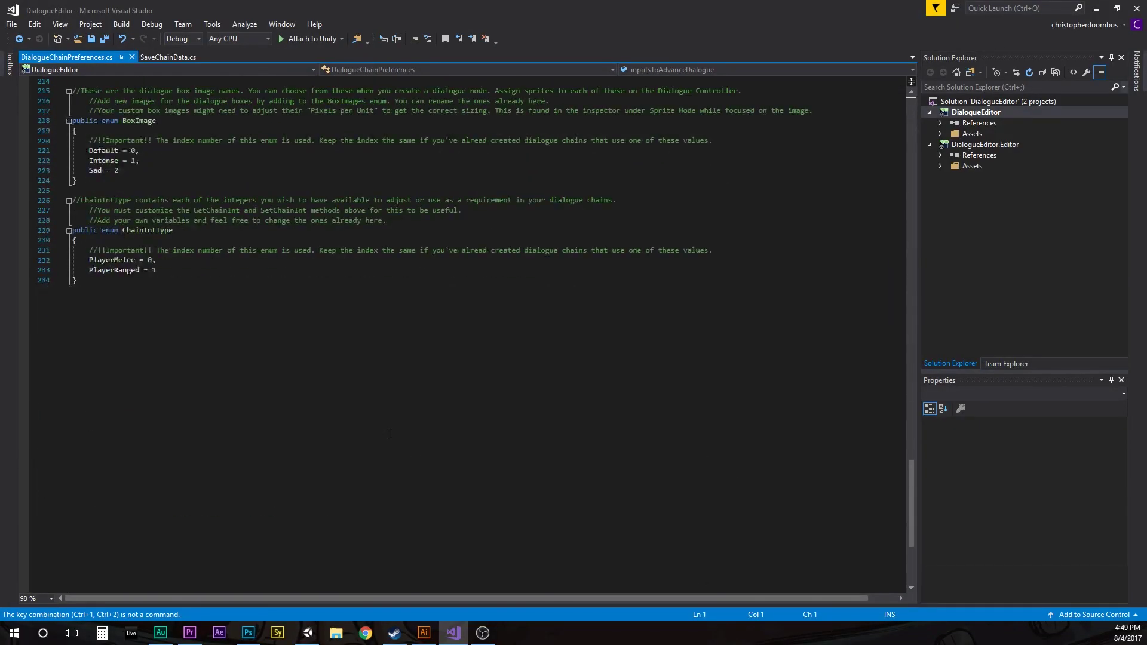
scroll(318, 414, up, 1)
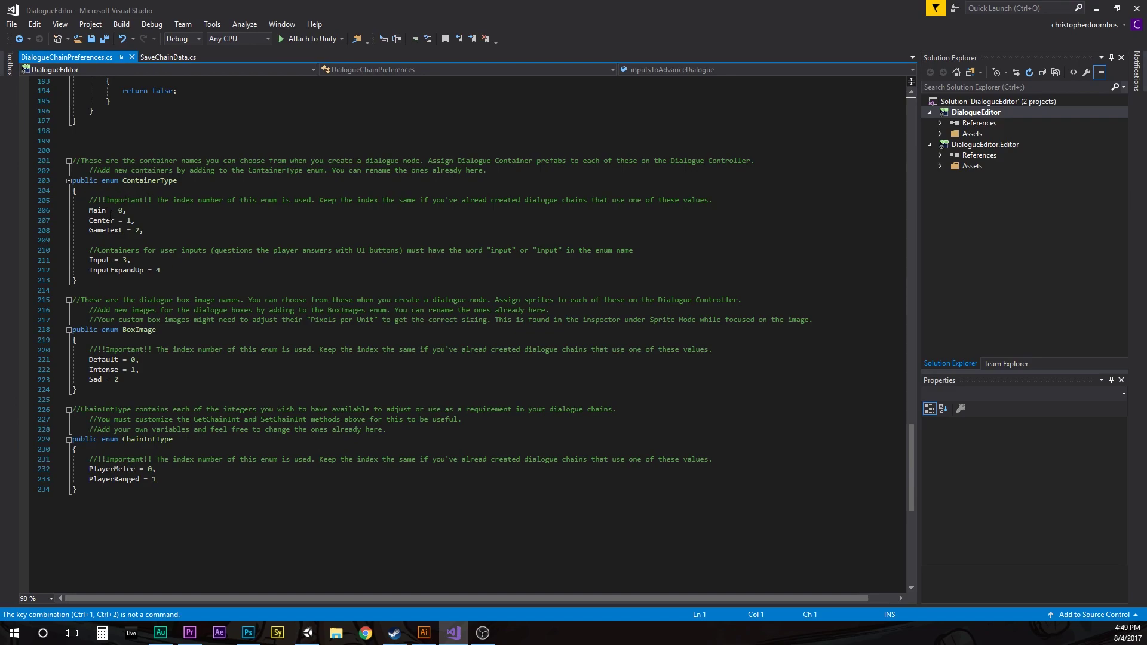
drag(88, 210, 160, 270)
drag(119, 381, 69, 352)
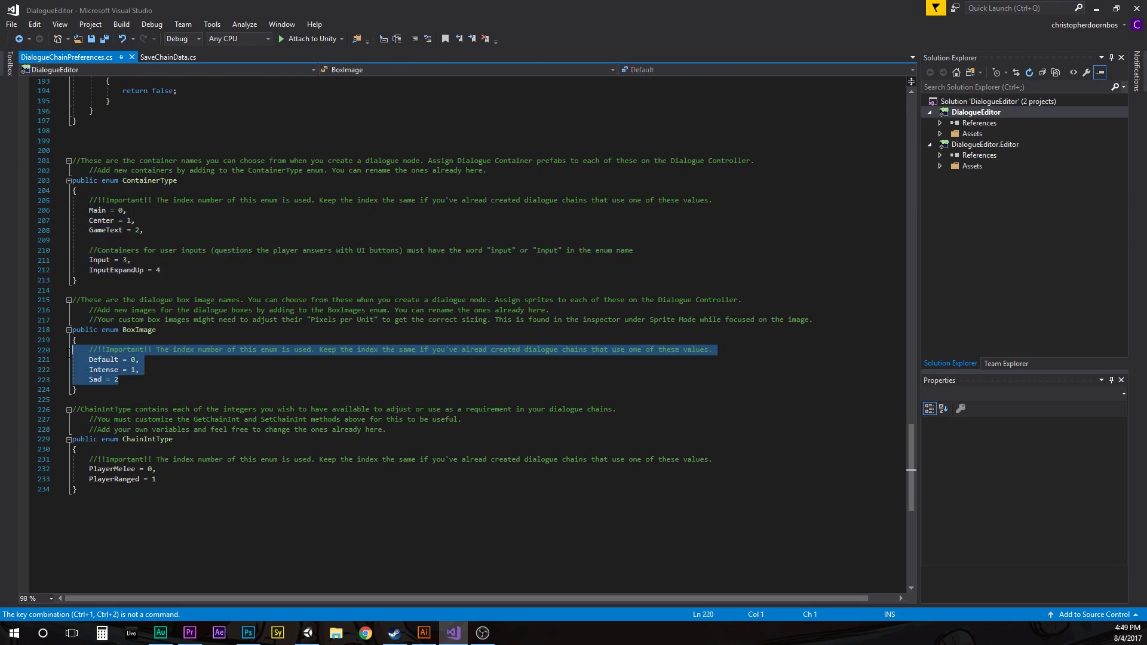
Step: Rename the BoxImage enum entries Intense to Green and Sad to Brown
click(106, 371)
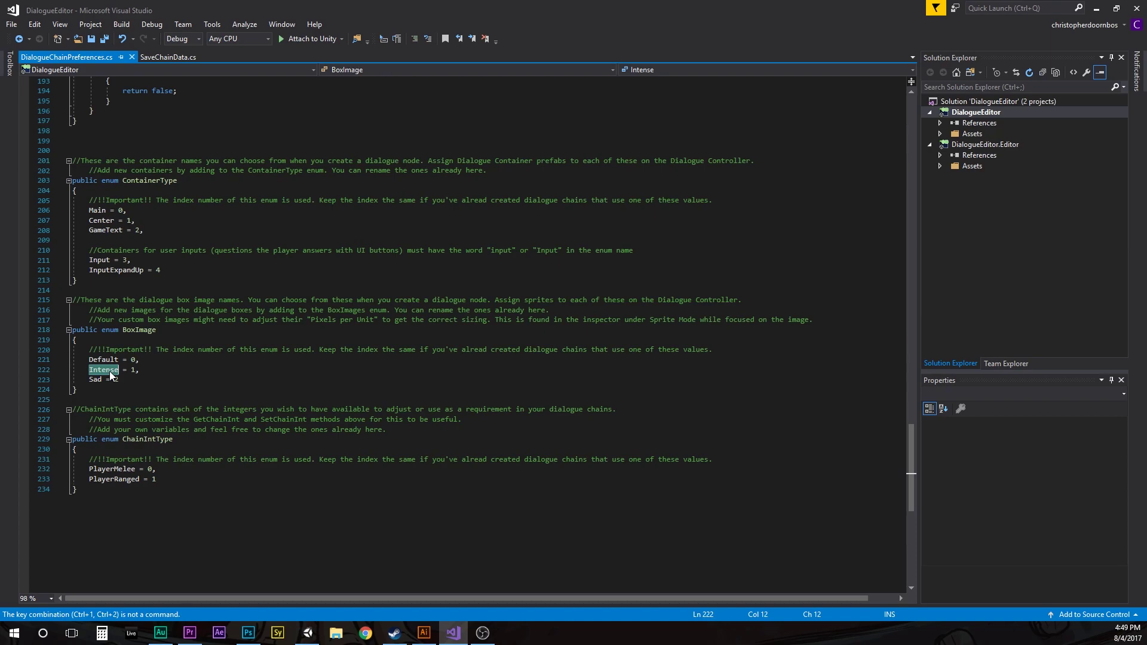
text(Green)
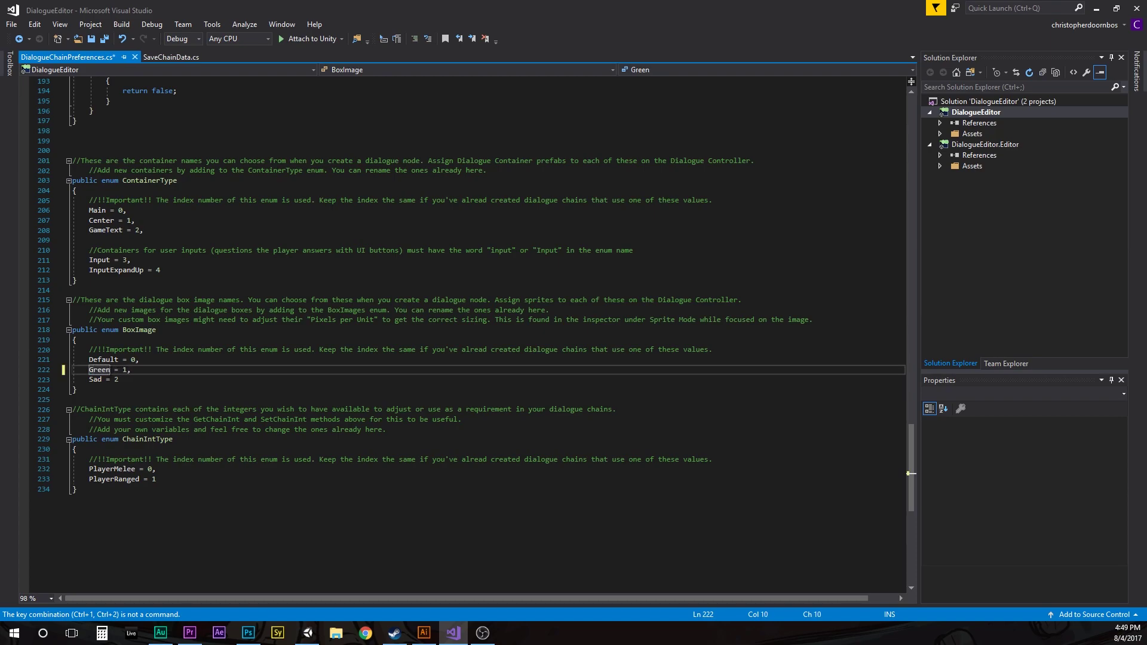
drag(93, 370, 94, 379)
click(94, 379)
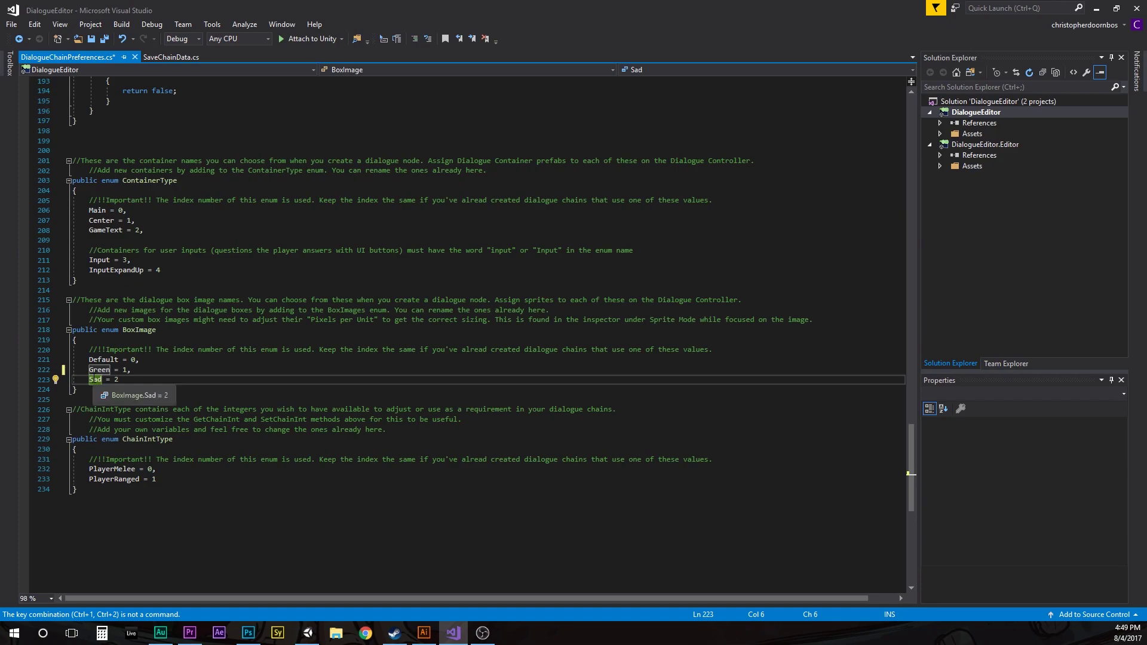
text(Bro)
key(BackSpace)
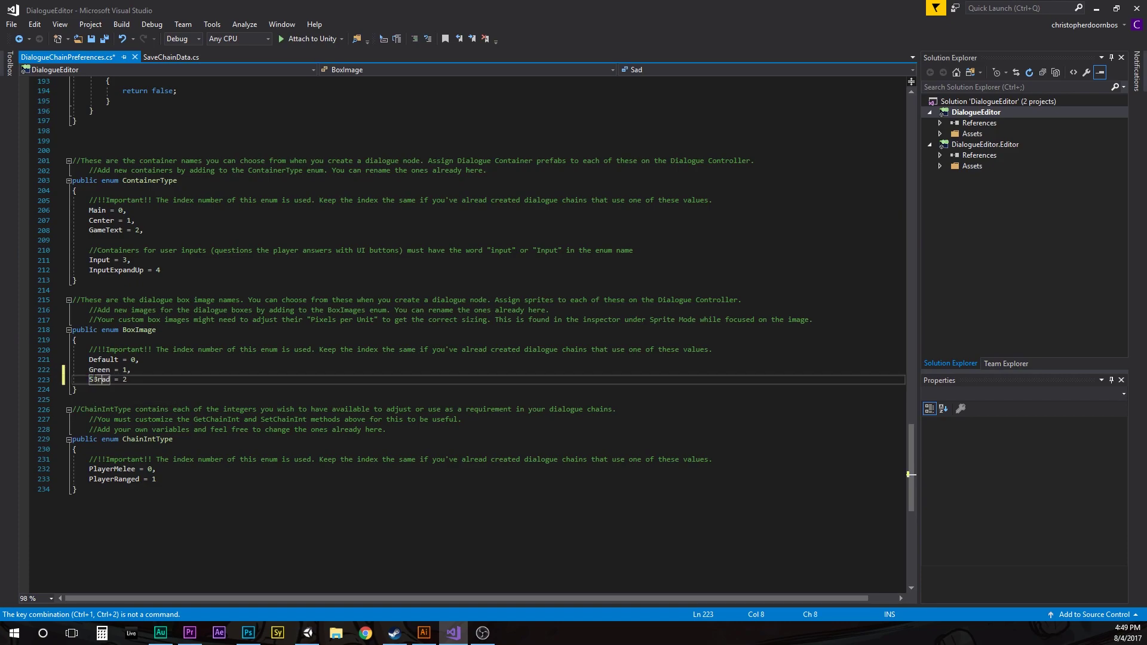
double_click(94, 379)
text(Brown)
Step: Add a comma-separated Blue = 3 entry after Brown in the BoxImage enum and save the script
key(Return)
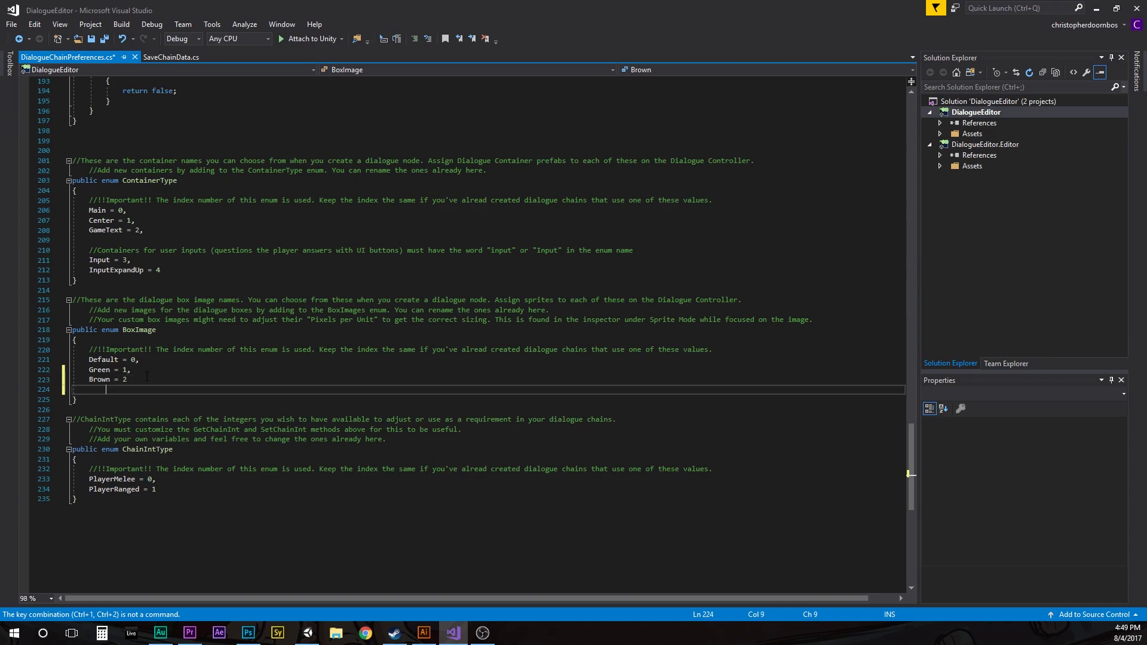
key(BackSpace)
key(BackSpace)
key(BackSpace)
text(,)
key(Return)
text(Blue = 3)
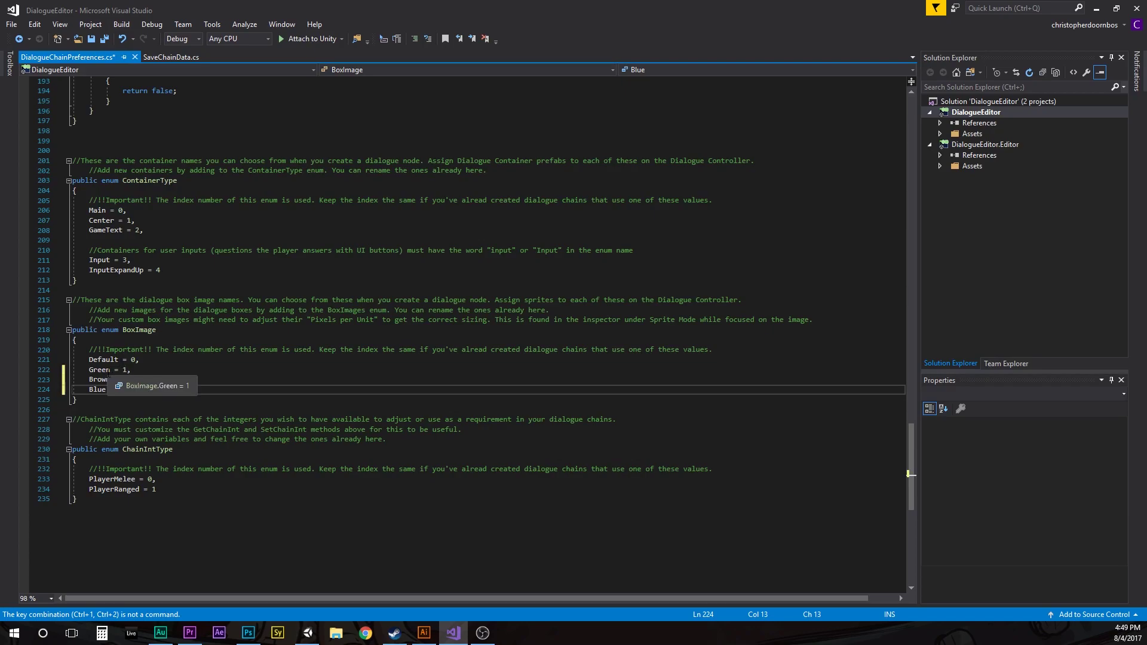
drag(129, 361, 135, 360)
click(133, 362)
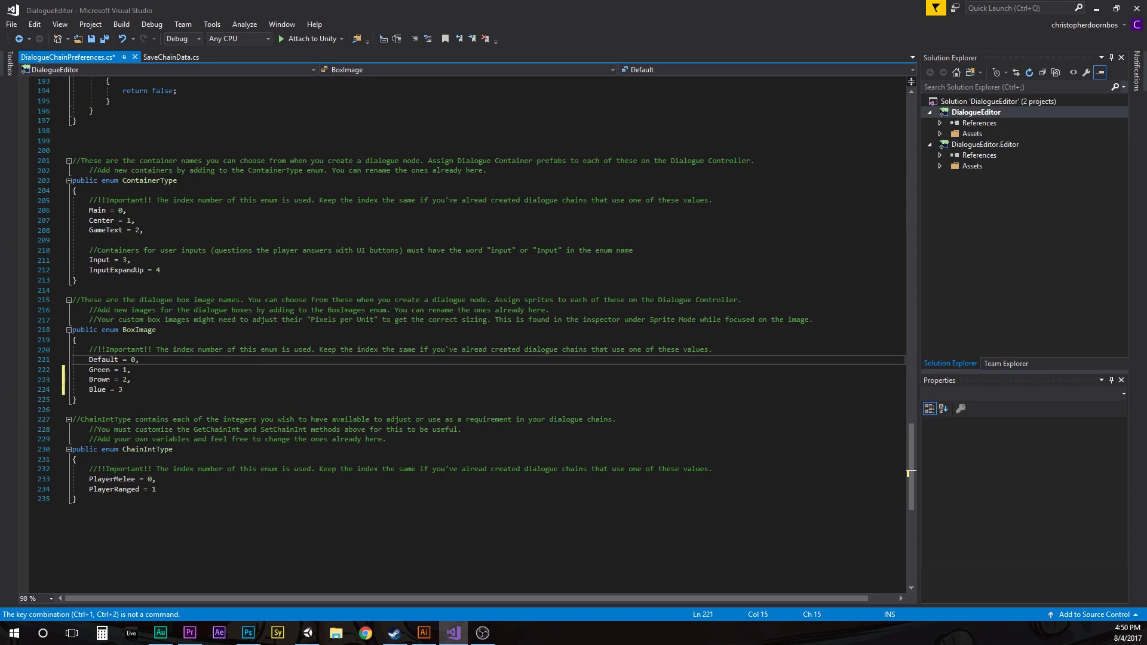
click(133, 391)
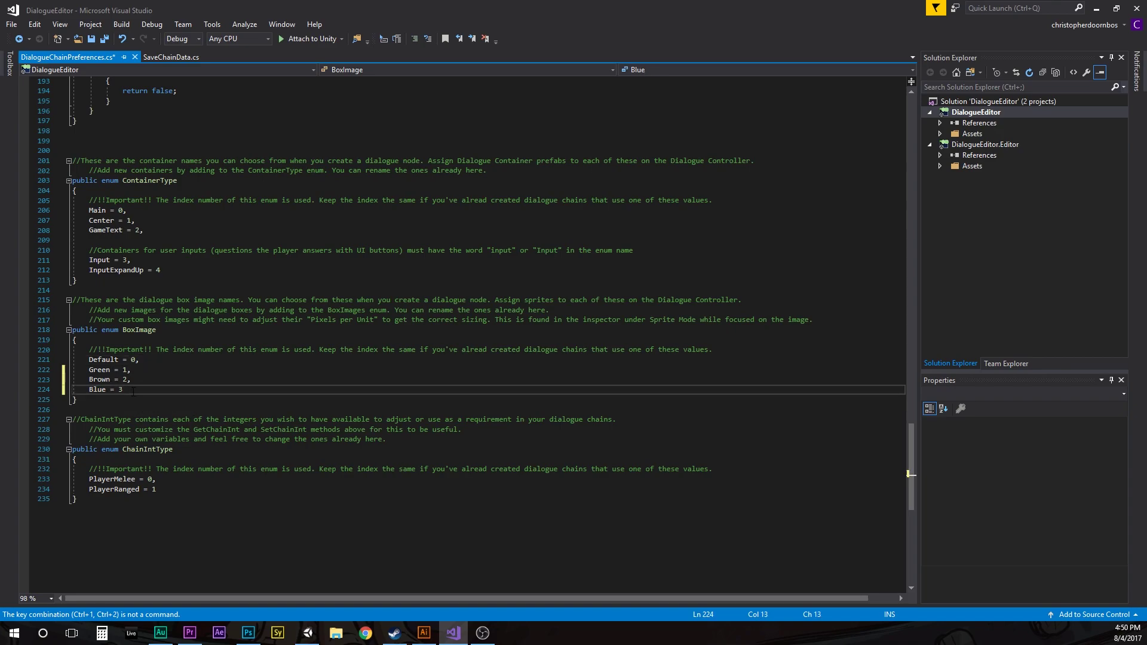
key(ctrl+s)
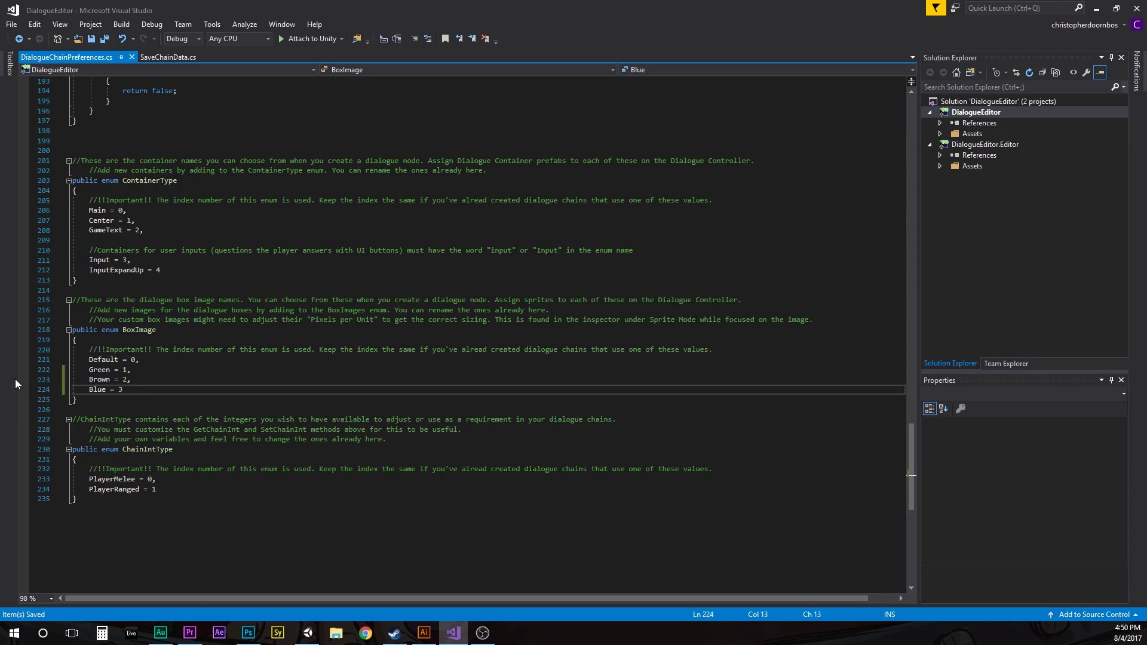
Step: Switch back to Unity and review the DialogueController's Box Images list and its Containers list
key(alt+Tab)
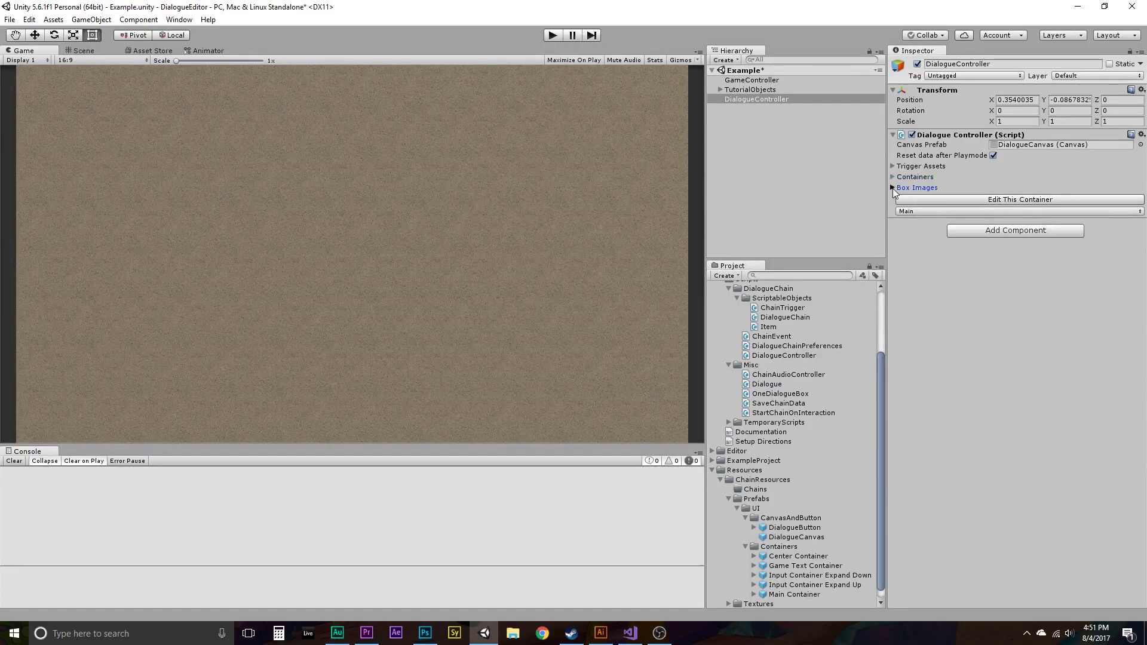
click(892, 188)
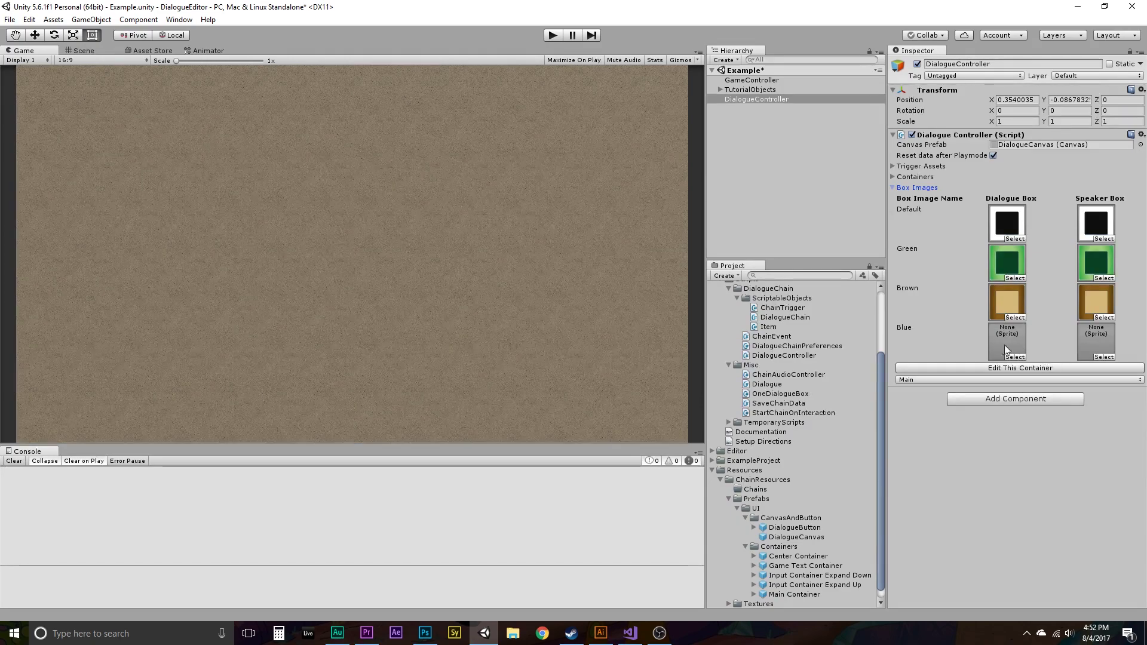
click(893, 187)
click(893, 177)
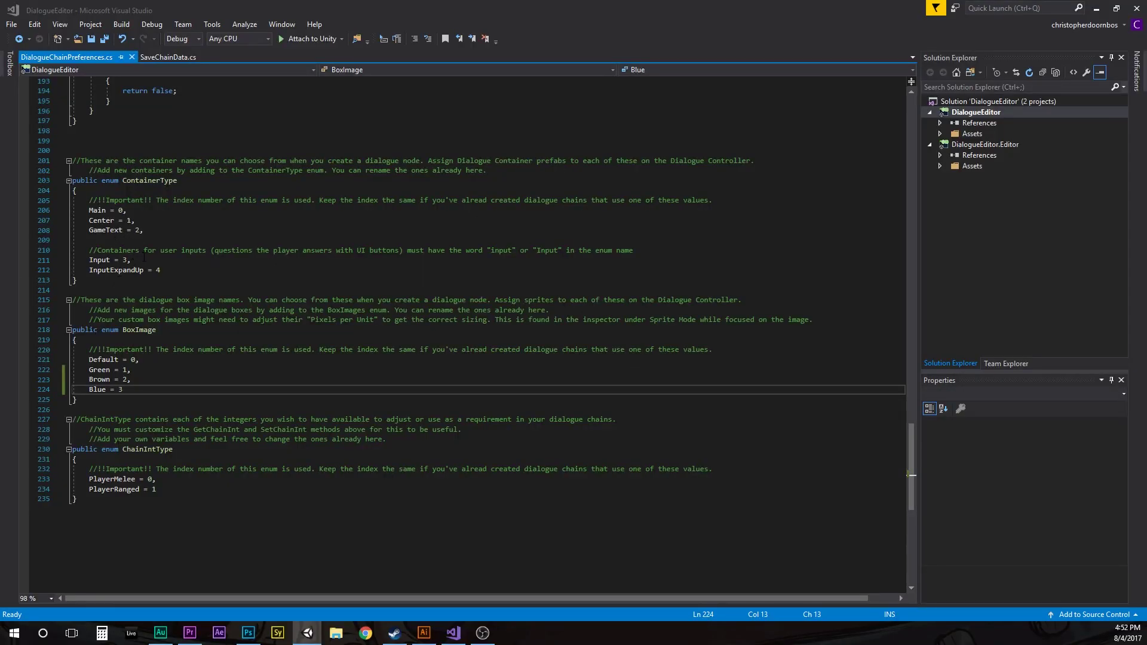
Step: Place the text cursor after InputExpandUp = 4 in the script's ContainerType enum
click(170, 270)
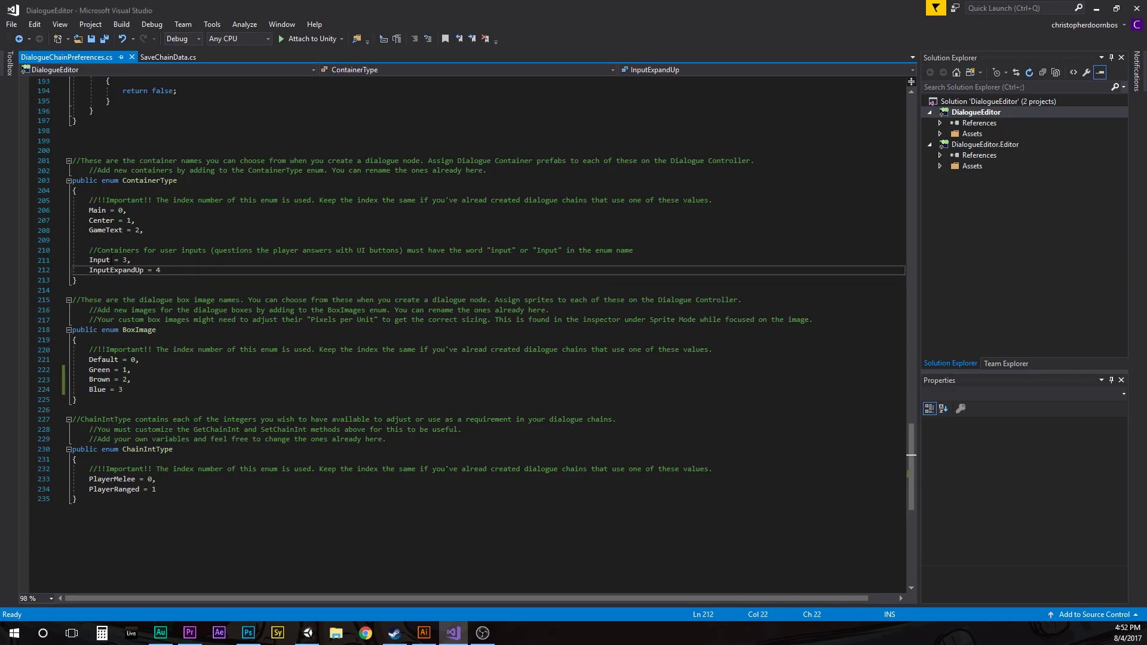